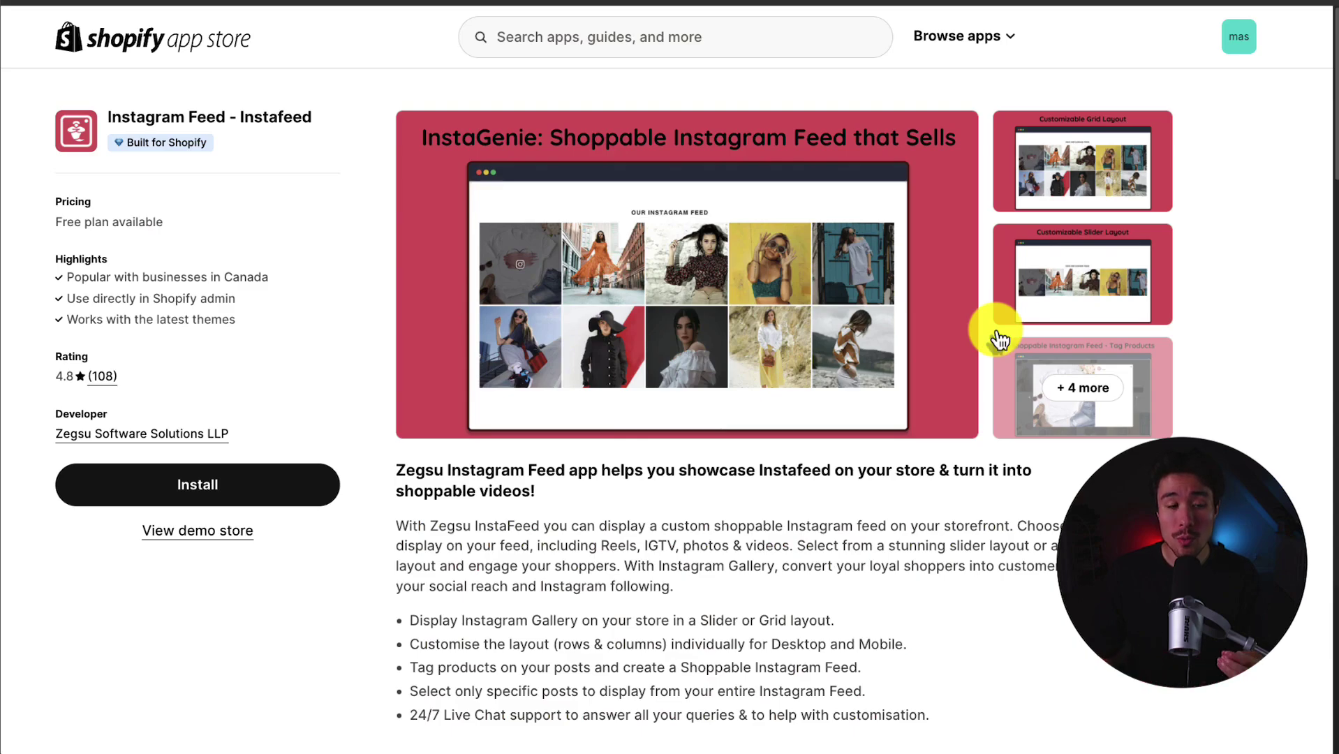
Step: Review the Instafeed listing's free plan features, including the slider layout, and start installing the app
drag(155, 117, 227, 120)
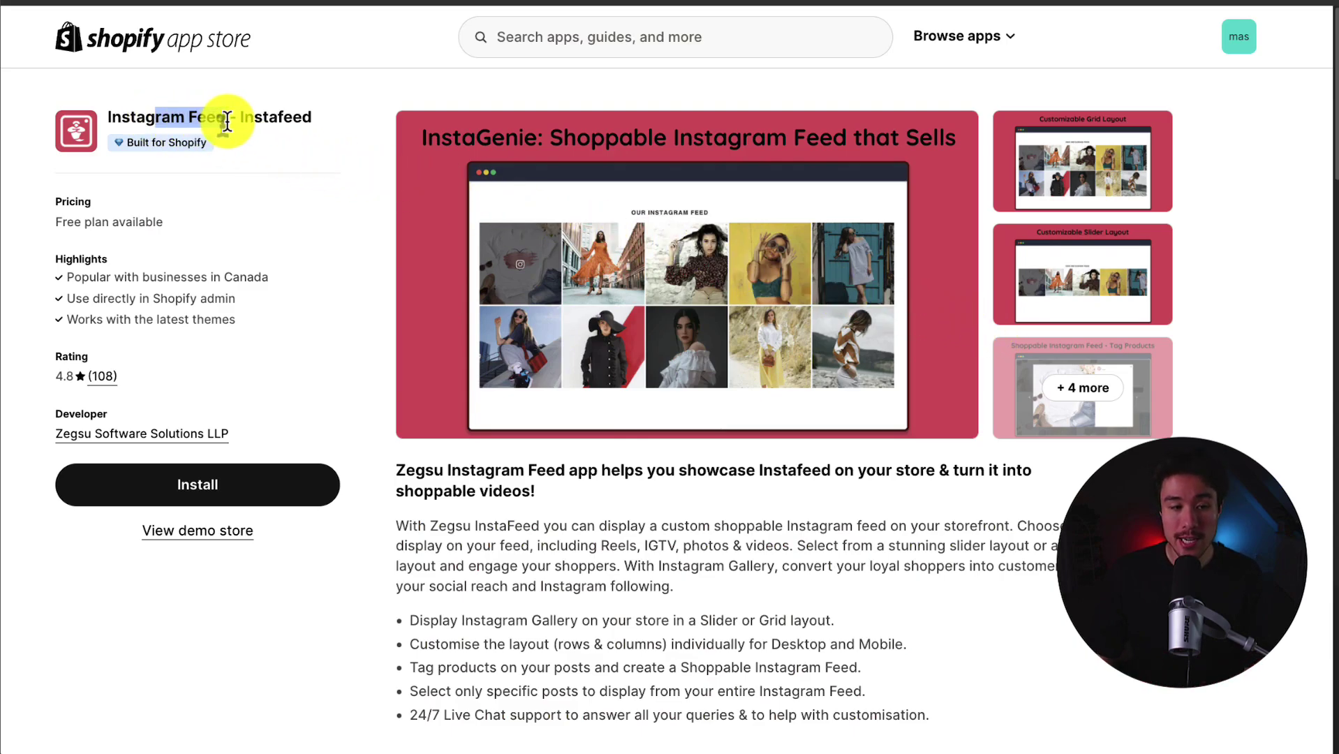
scroll(155, 275, down, 5)
drag(102, 383, 182, 392)
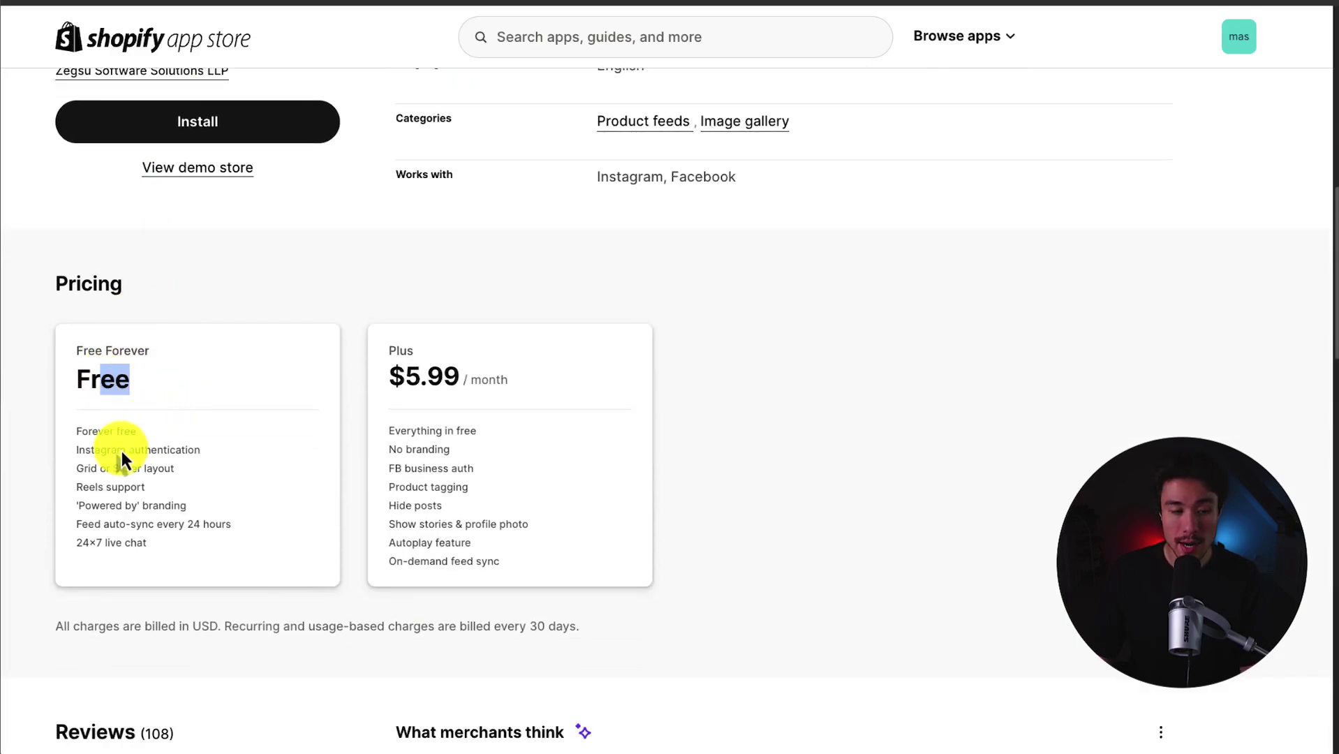
drag(99, 467, 175, 467)
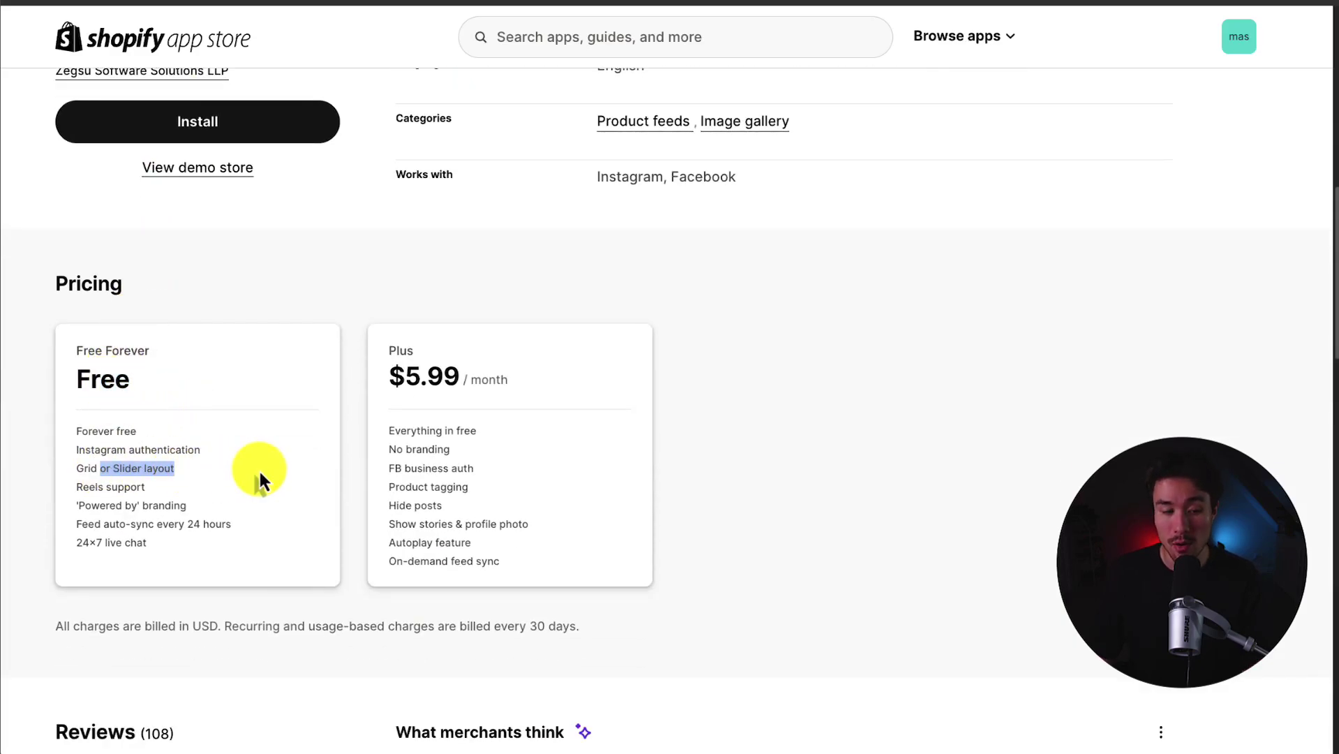
scroll(853, 478, up, 5)
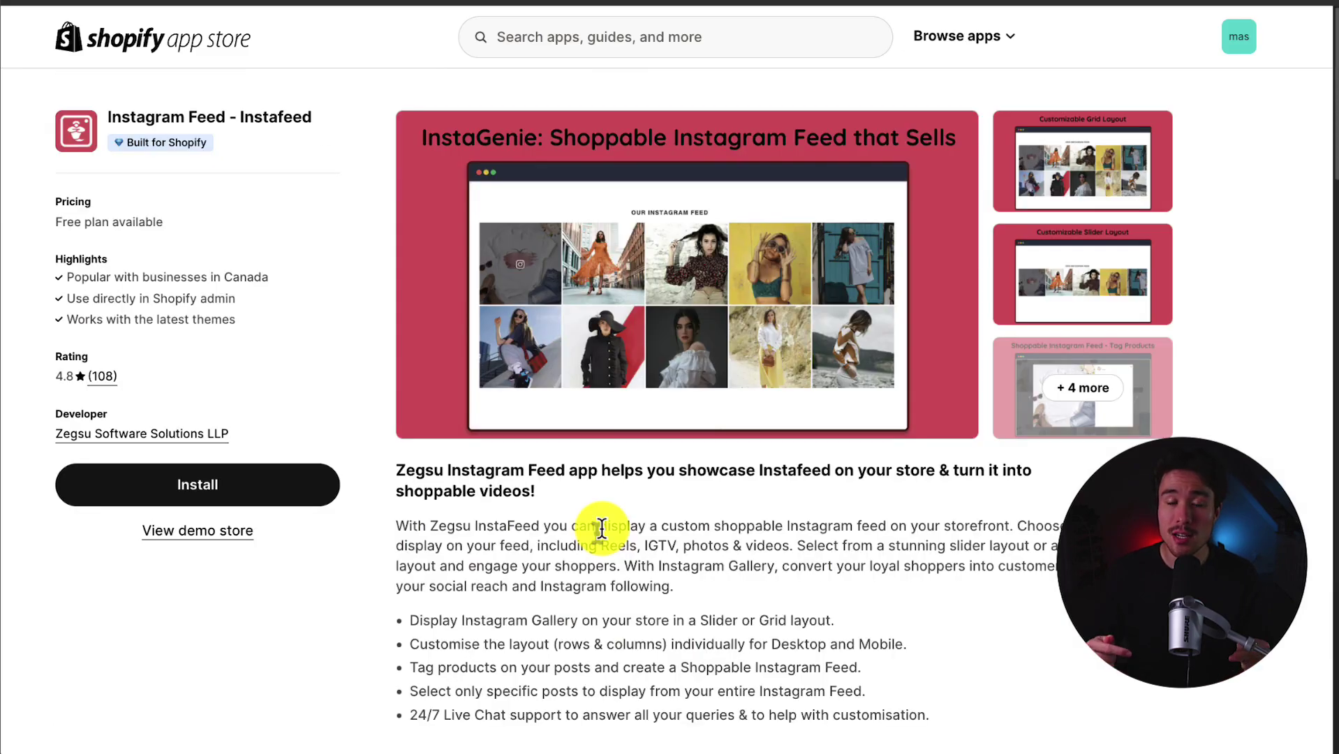
click(232, 491)
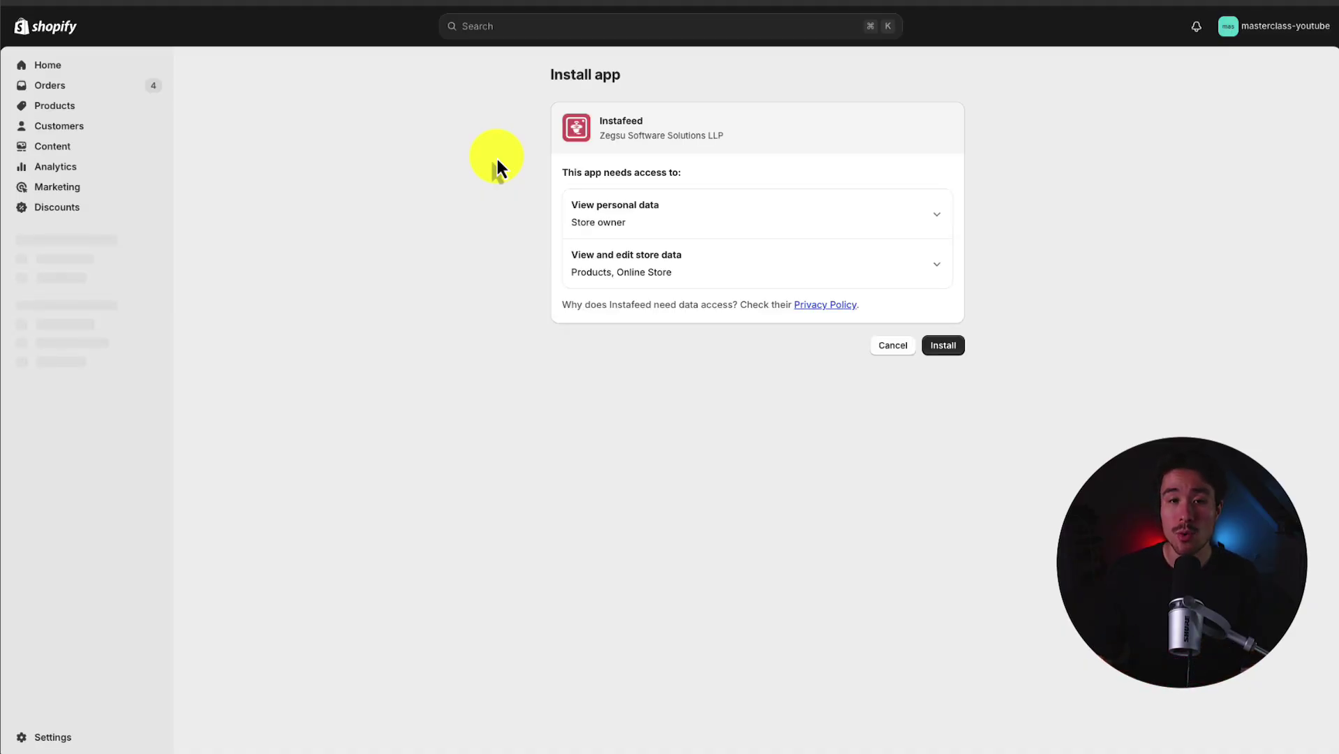
Step: Install Instafeed on the free plan, enable it for the store, and start linking an Instagram account
click(935, 347)
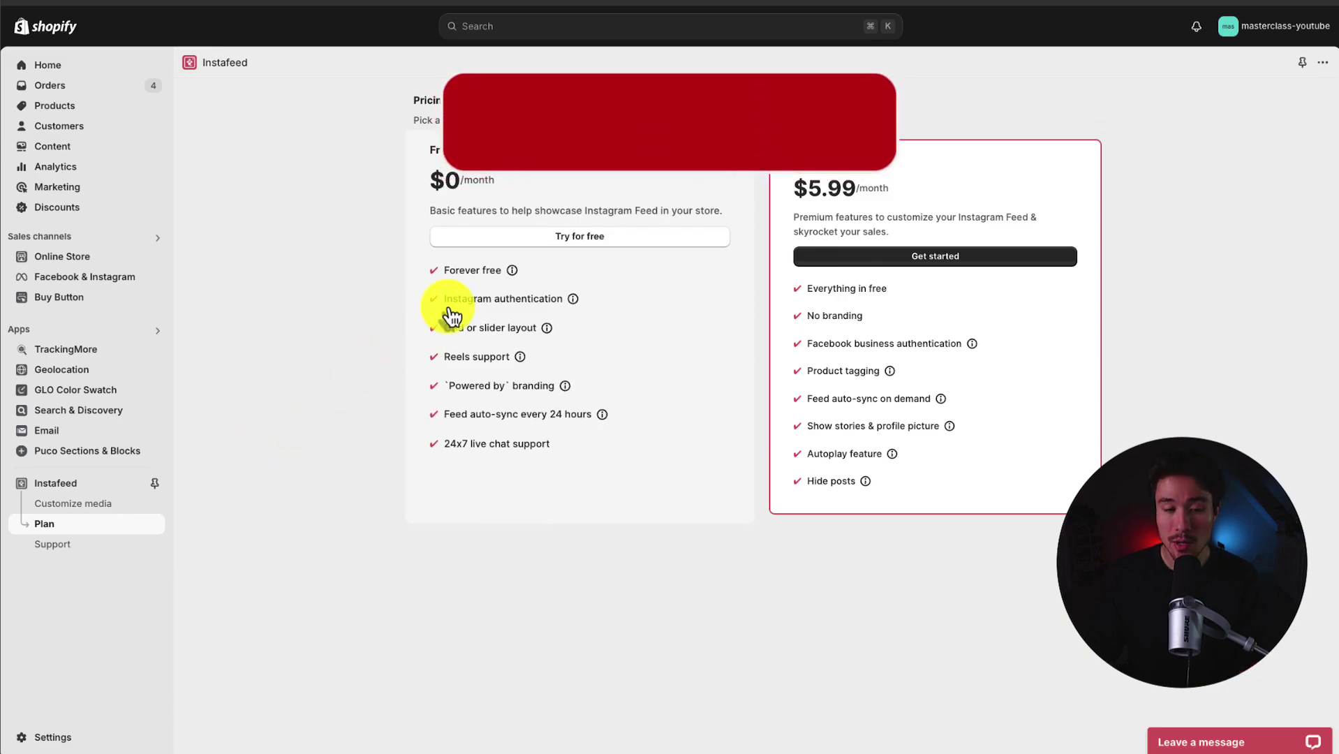
click(534, 243)
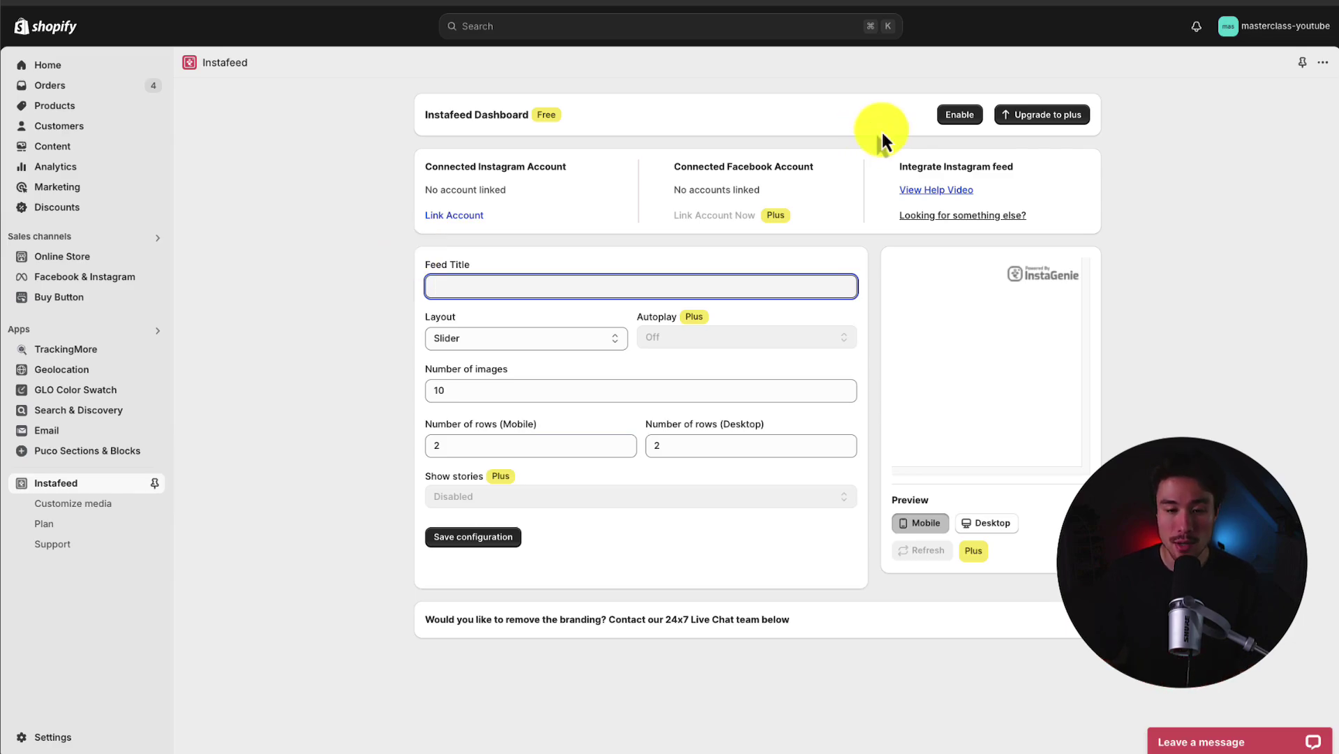
click(956, 120)
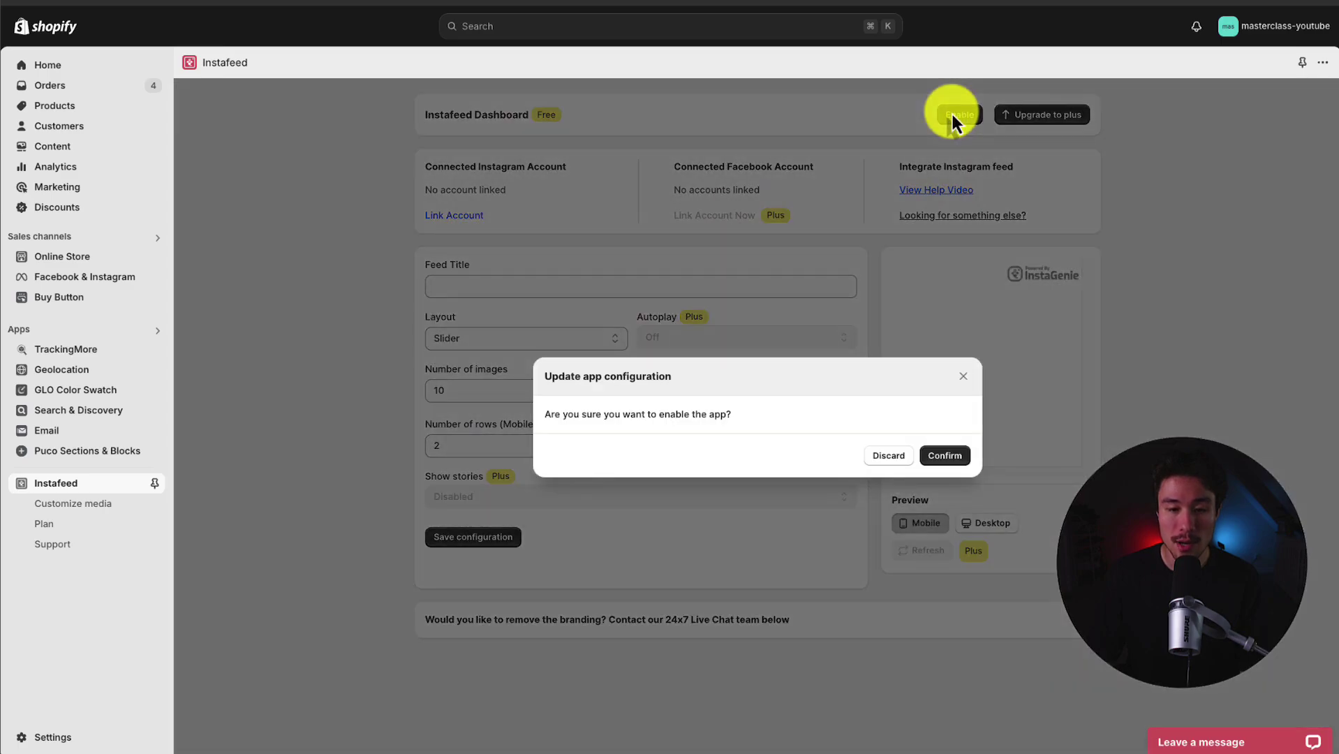
drag(580, 415, 732, 416)
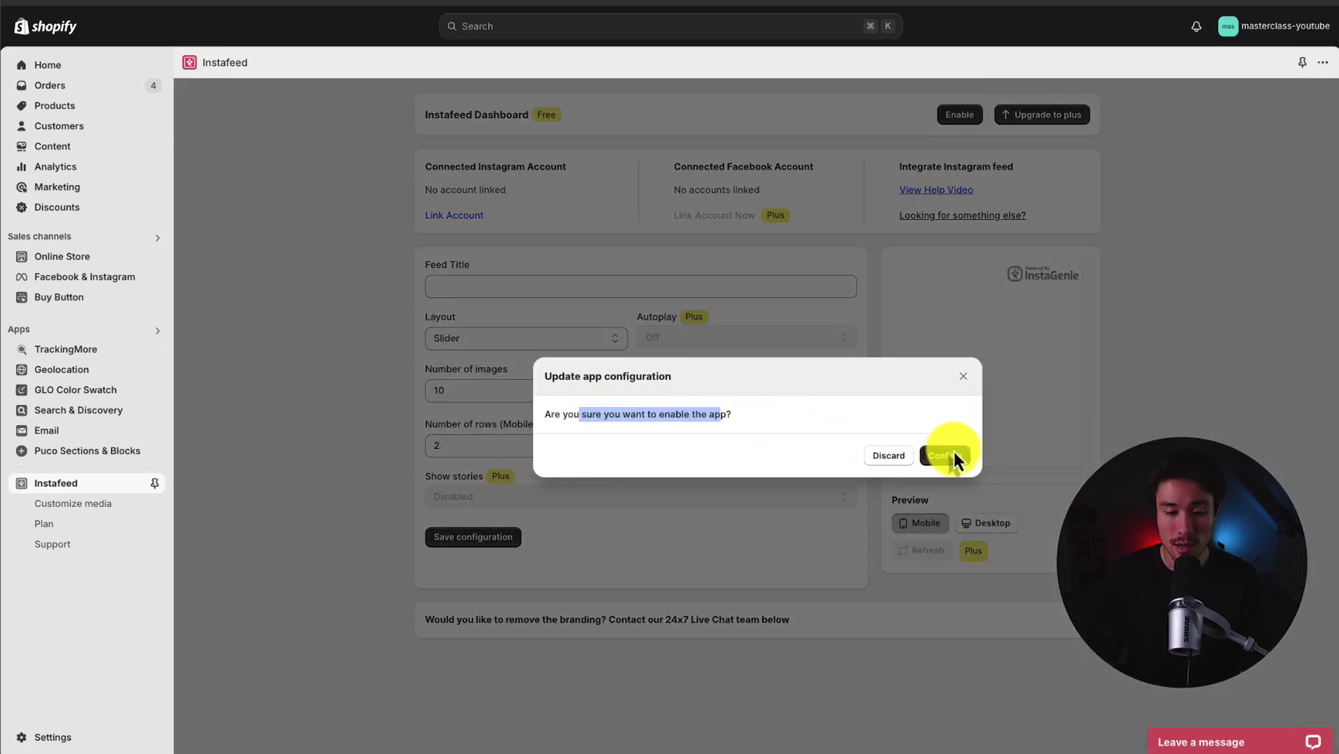
click(953, 452)
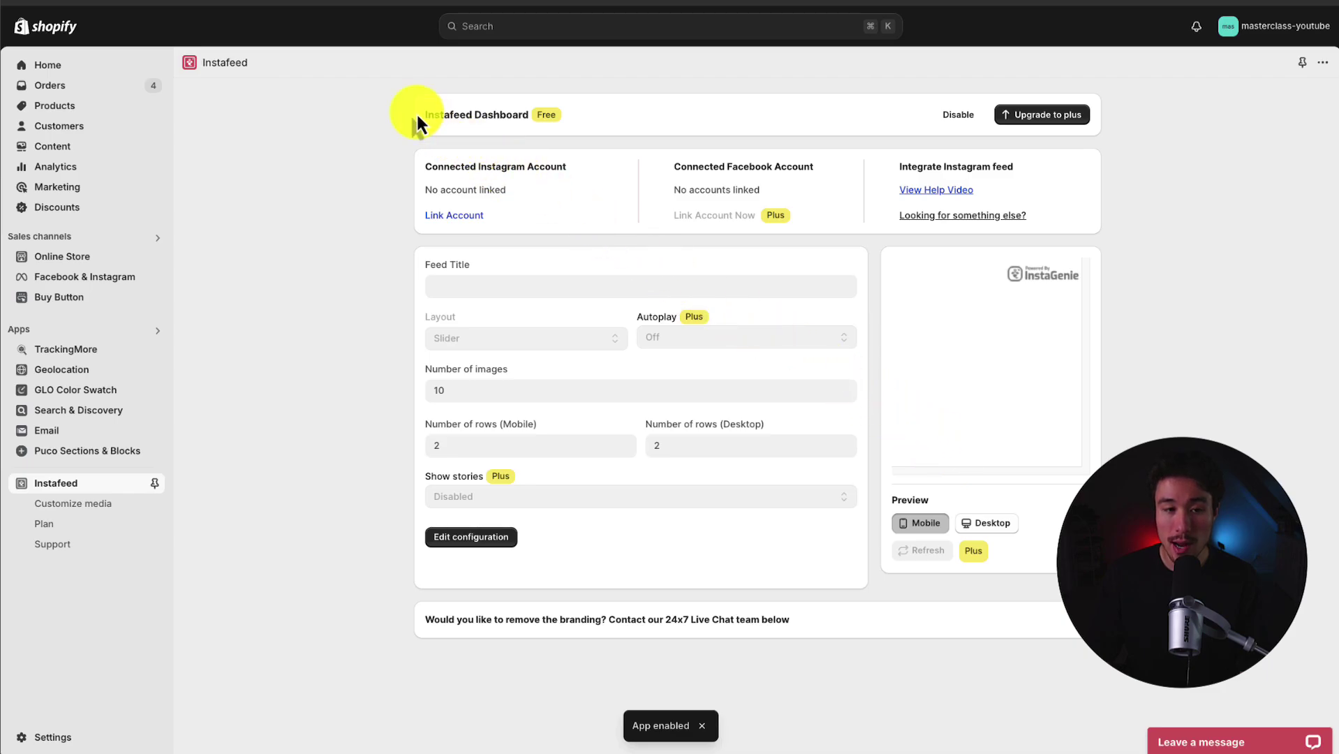
drag(418, 119, 523, 115)
click(468, 215)
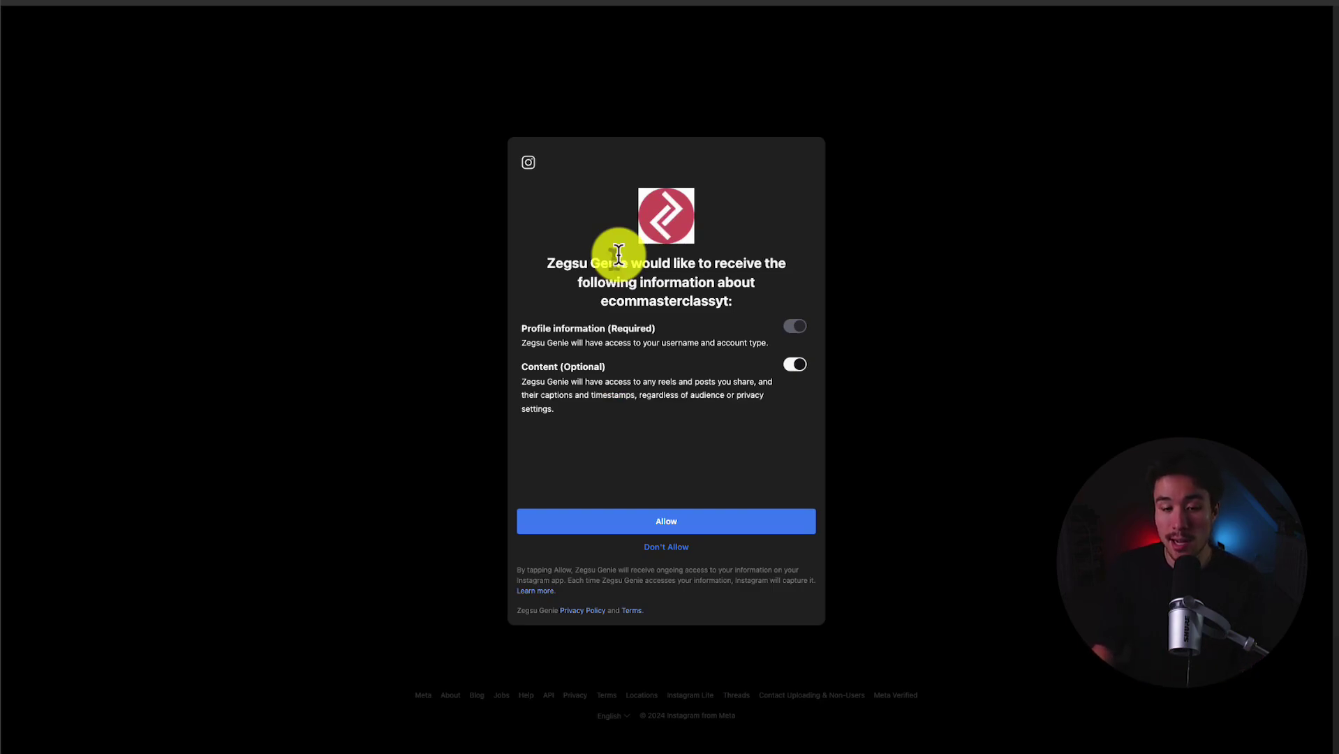
Step: Allow Zegsu Genie access to the Instagram account's profile information and content
drag(544, 329, 559, 398)
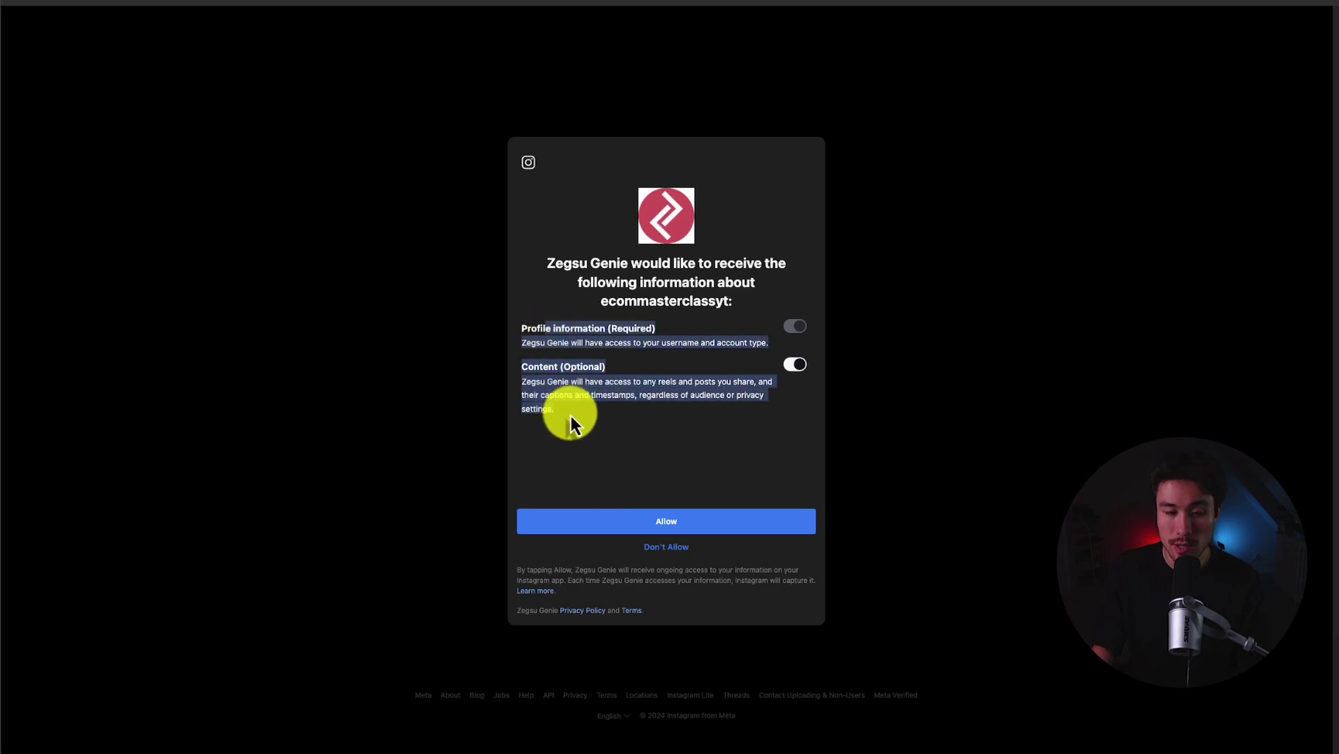
click(570, 415)
click(594, 522)
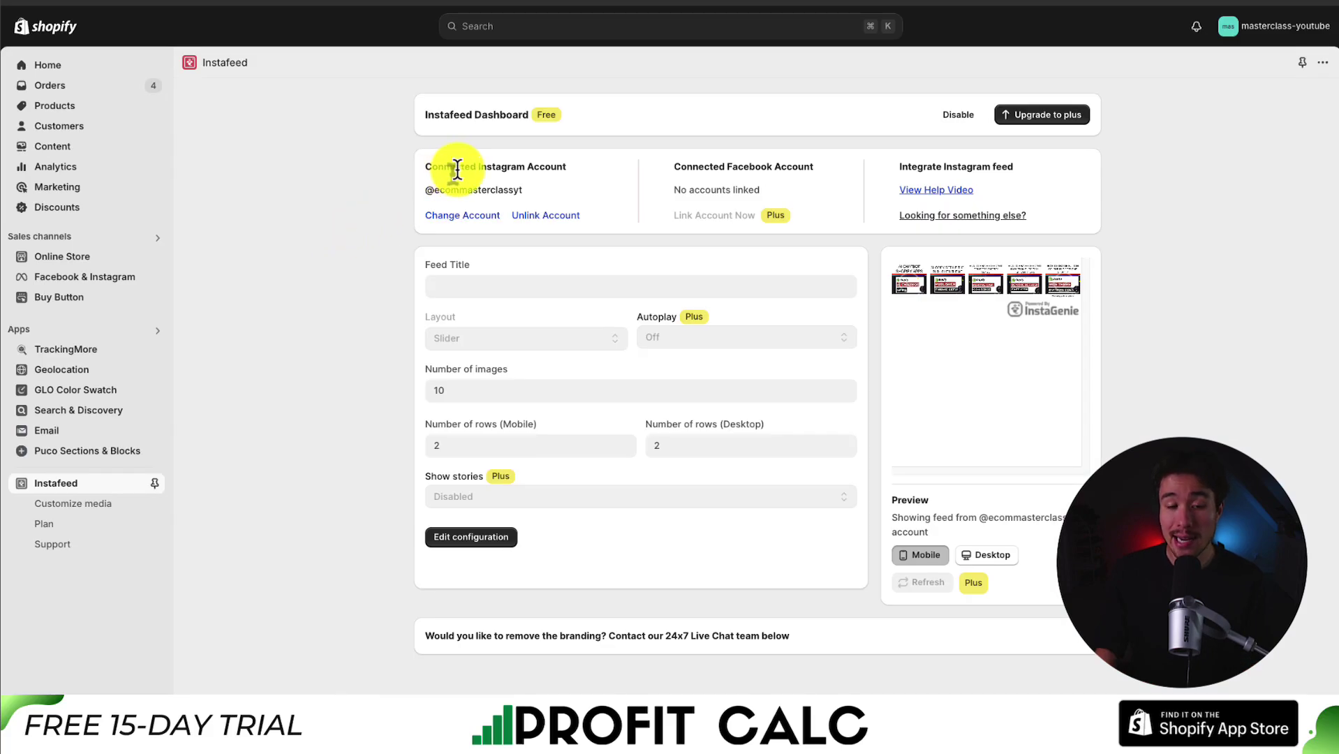
Step: Unlock the feed settings and set the number of images to 25
drag(457, 170, 553, 167)
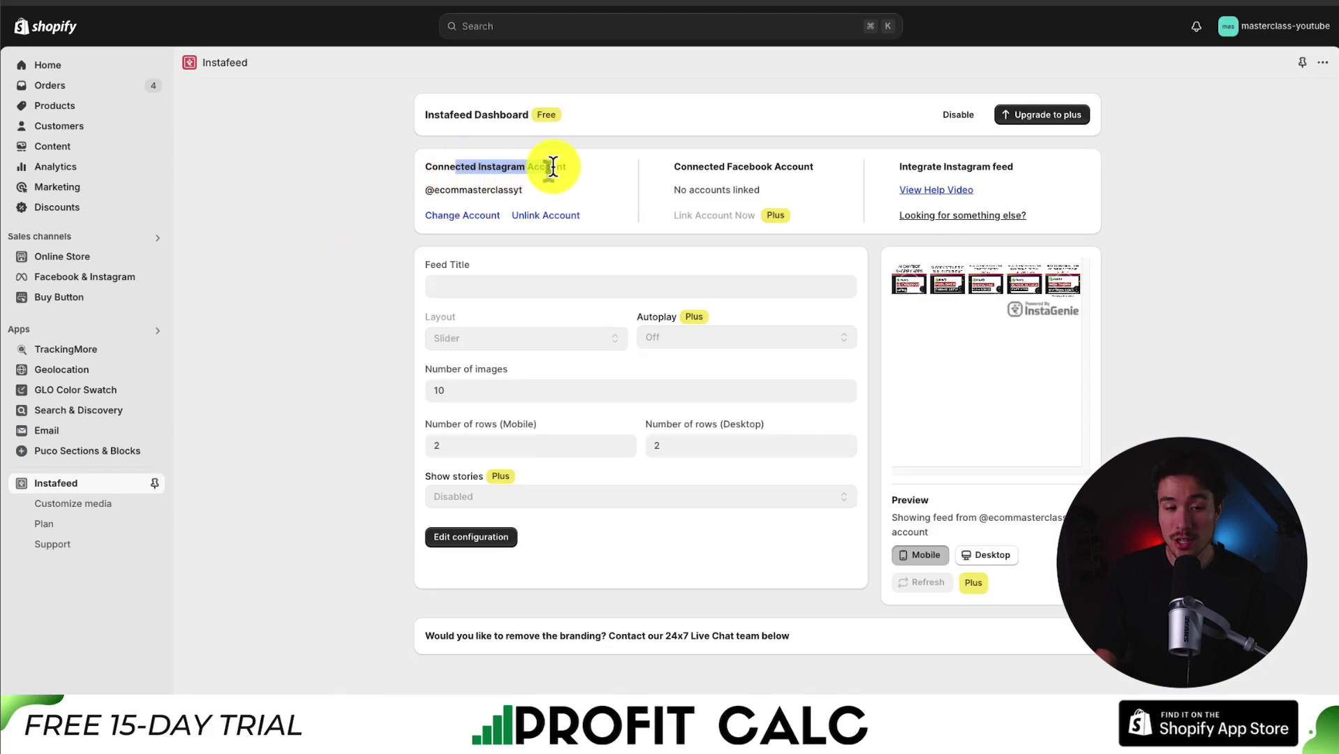
click(447, 289)
click(477, 389)
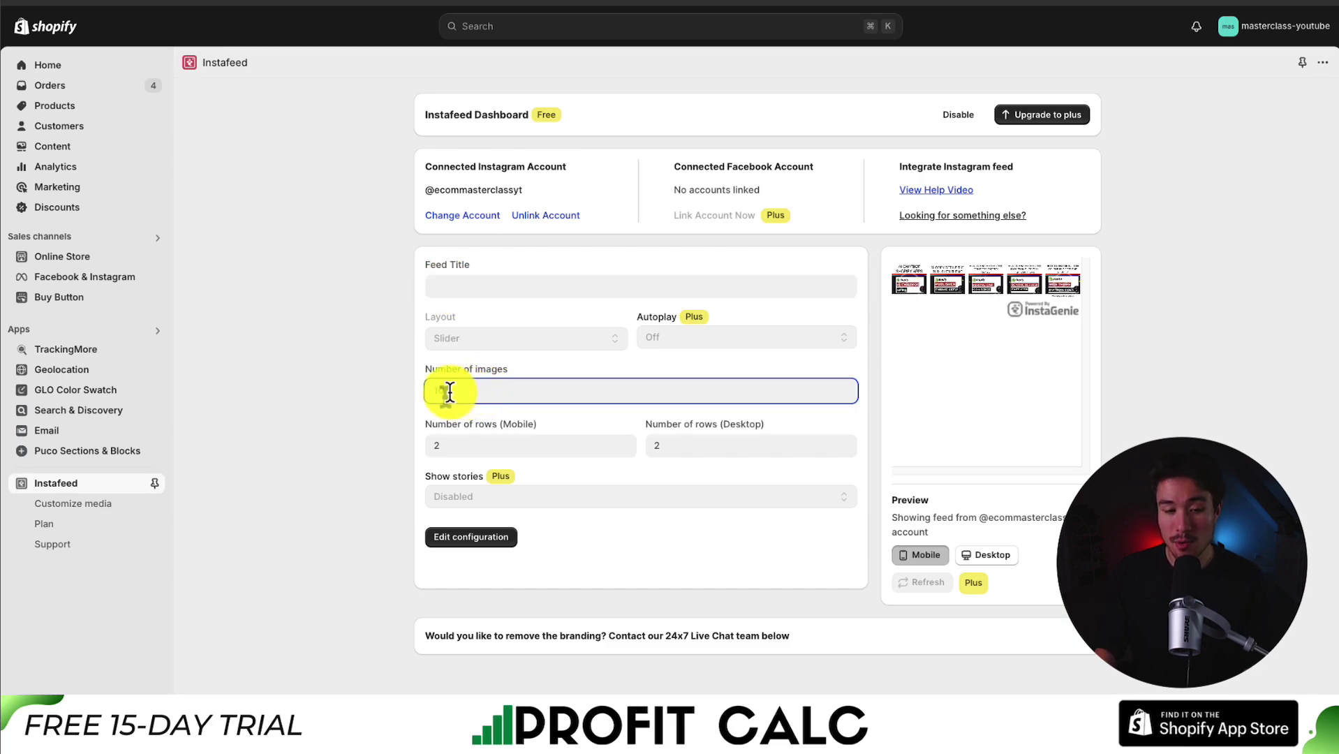
click(469, 537)
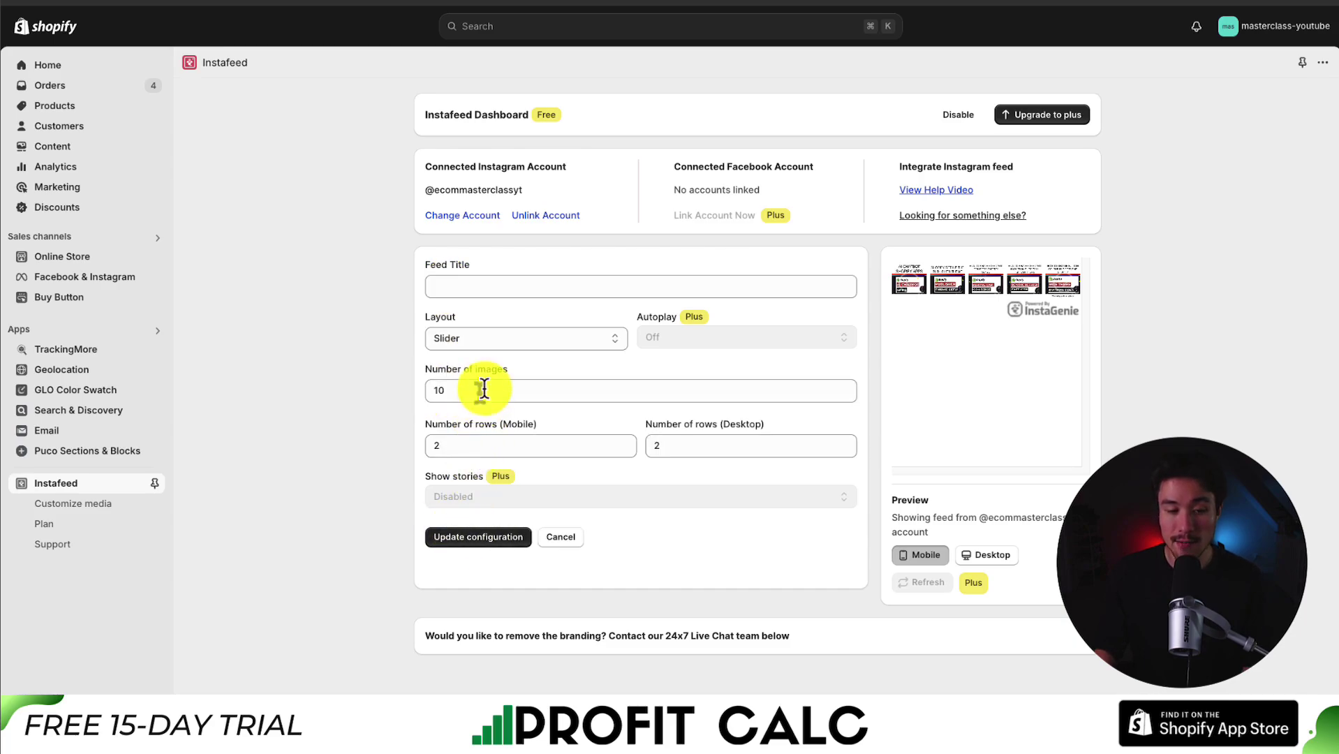
click(492, 338)
click(492, 340)
double_click(466, 389)
text(2)
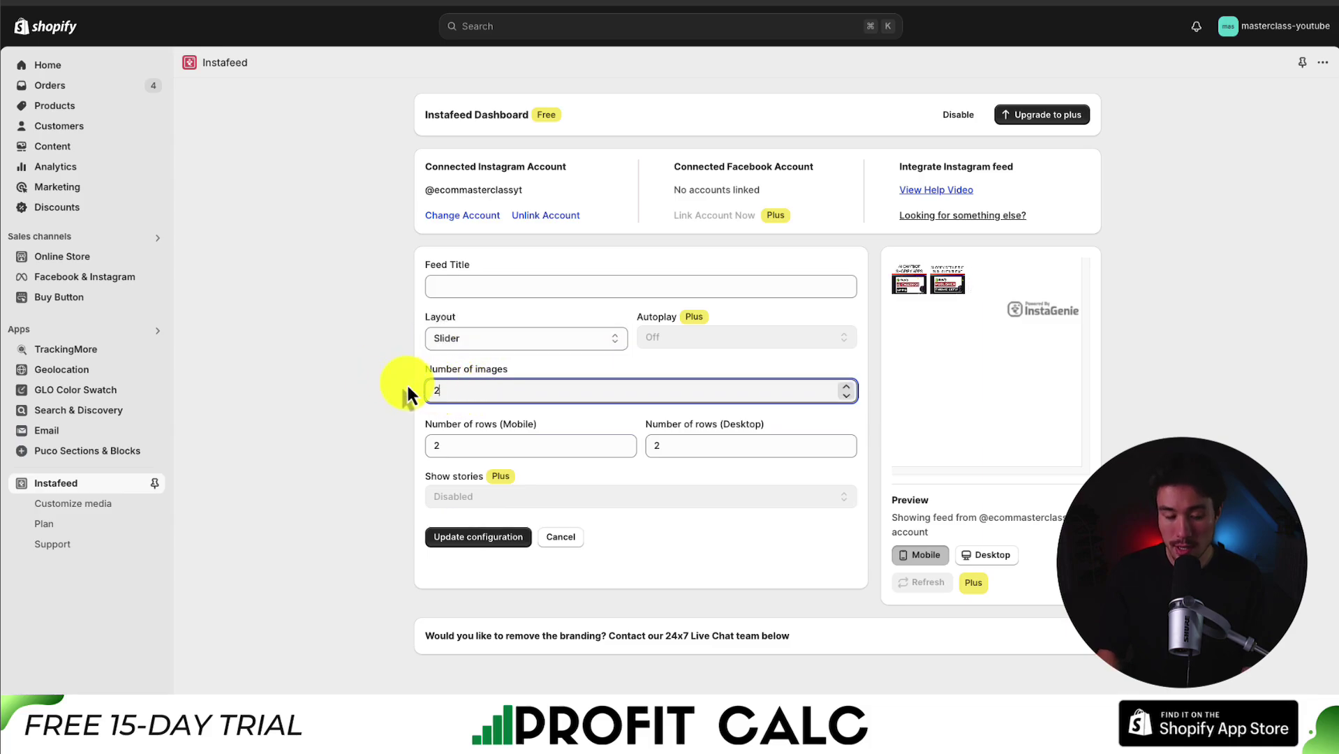
text(5)
click(357, 378)
Step: Keep the Slider layout and title the feed 'Ecom Masterclass'
click(465, 338)
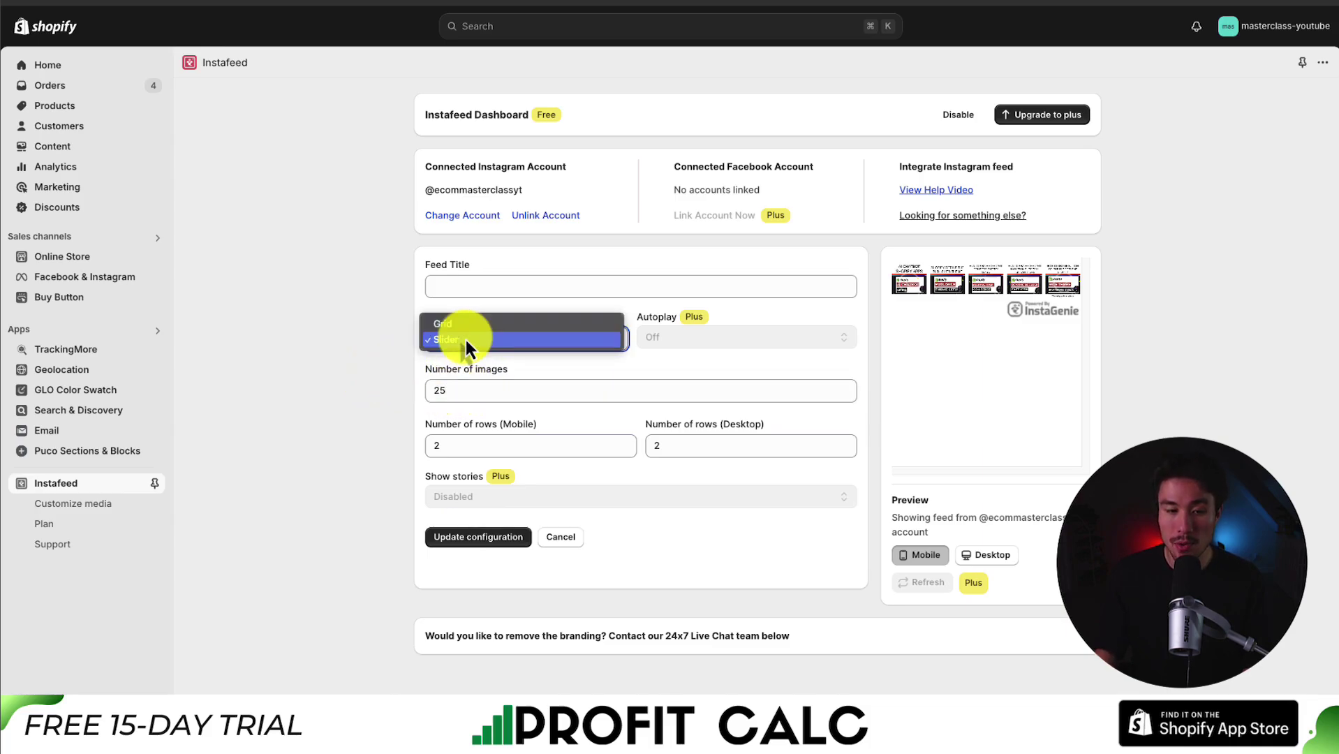
click(468, 327)
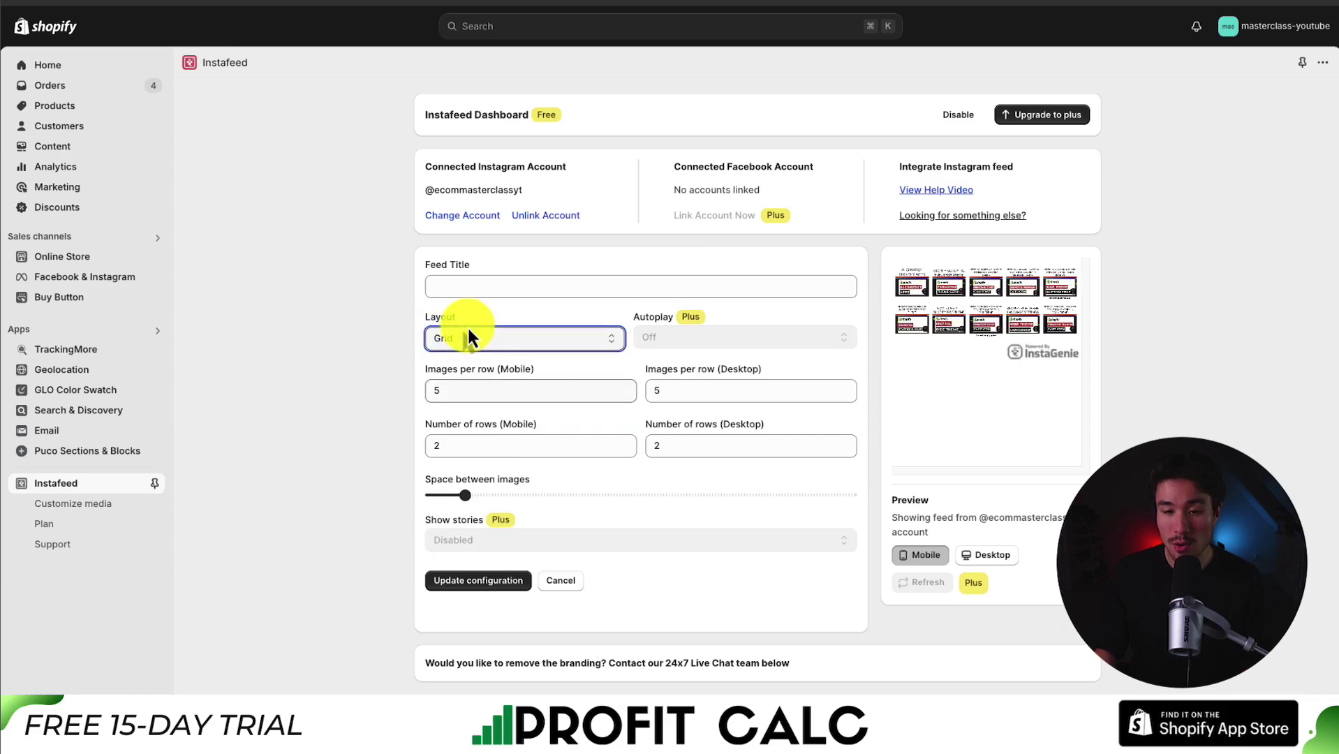
click(493, 338)
click(506, 355)
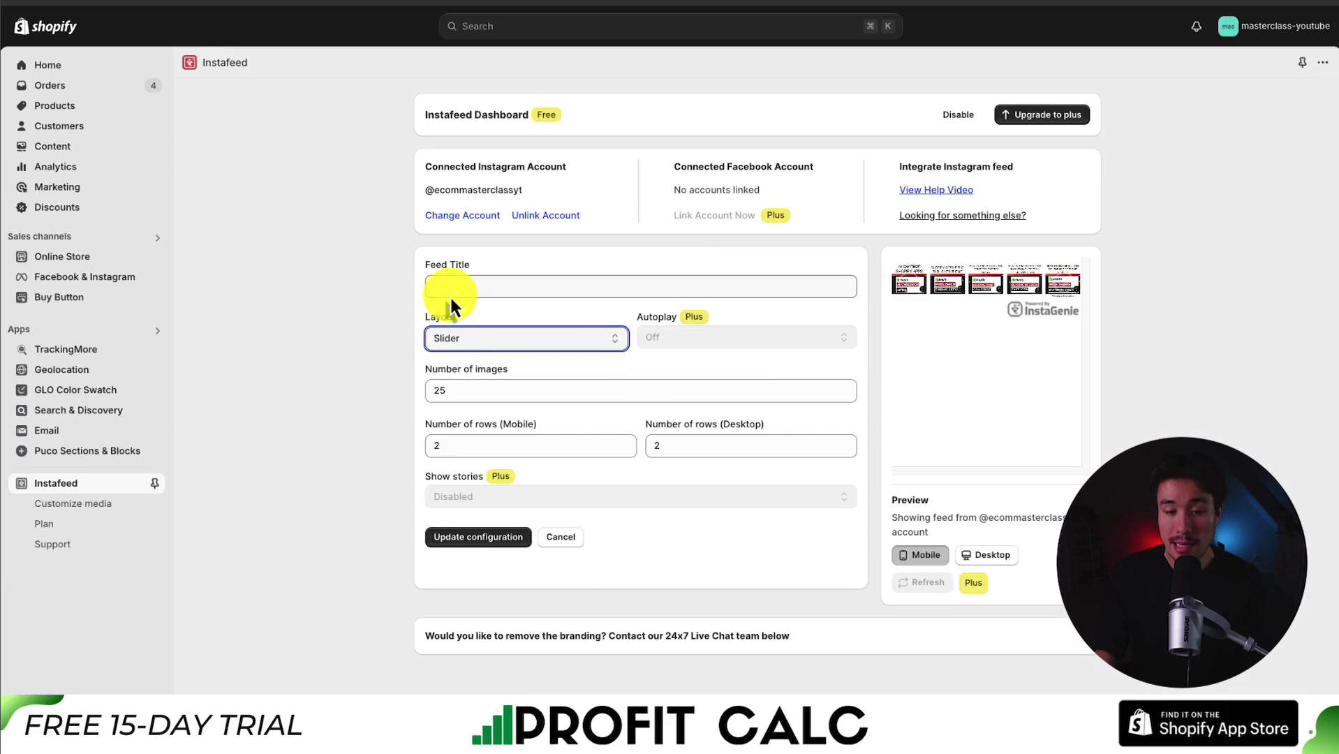
click(440, 286)
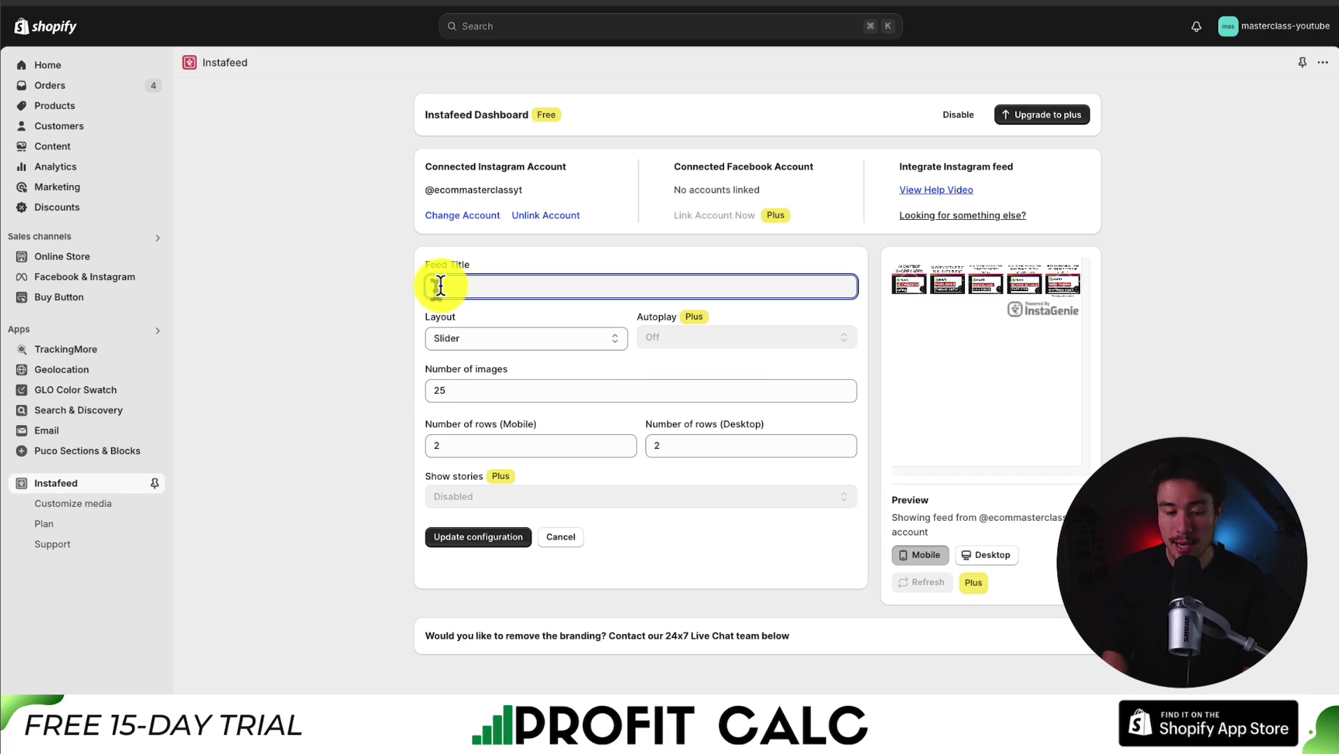
text(Ecom Masterclass)
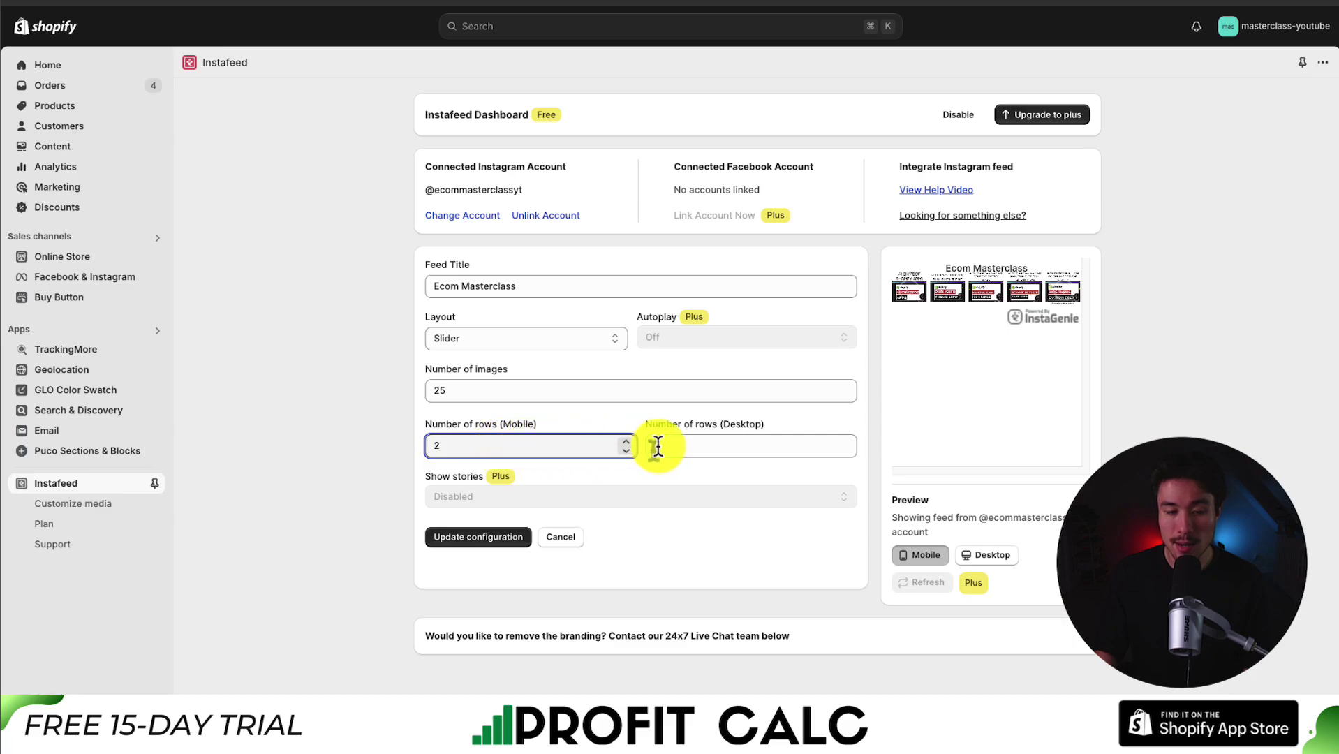
Step: Set both desktop and mobile rows to 5 and save the feed configuration
click(670, 445)
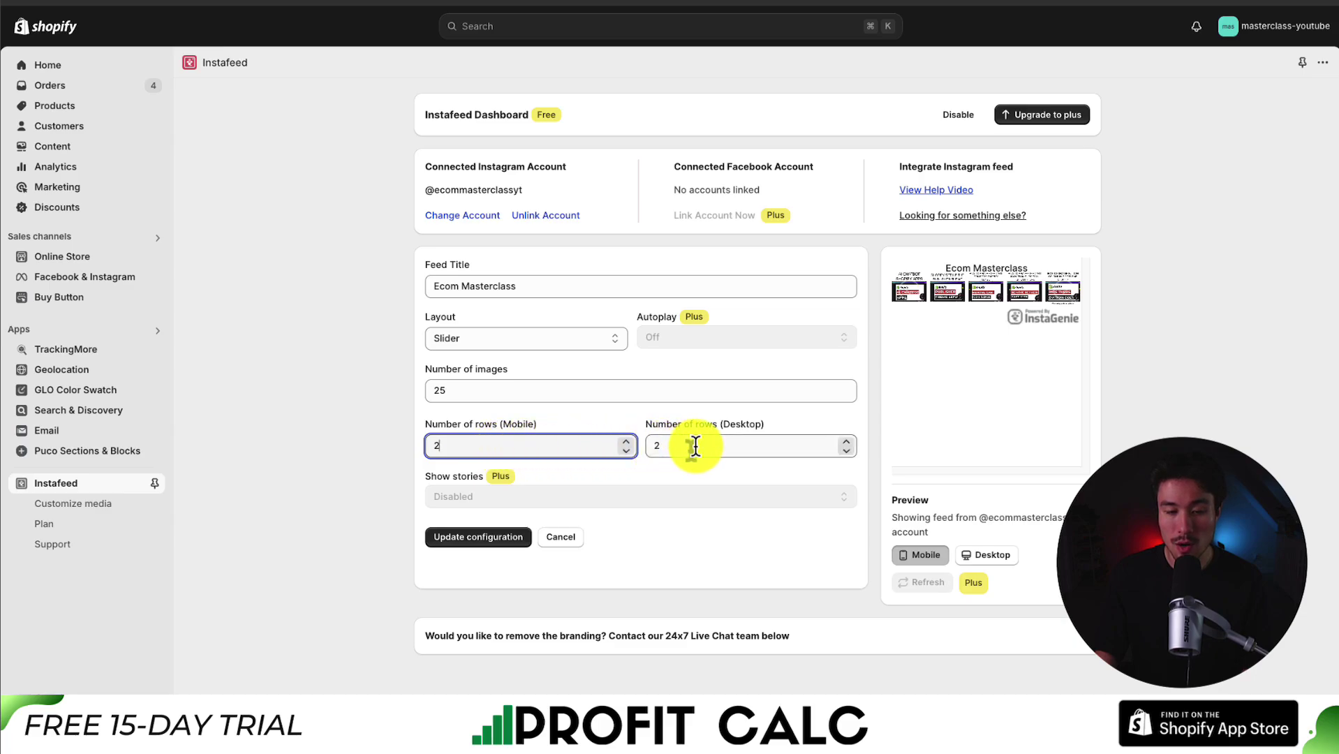
key(BackSpace)
text(5)
click(553, 446)
key(BackSpace)
text(5)
click(370, 454)
click(435, 535)
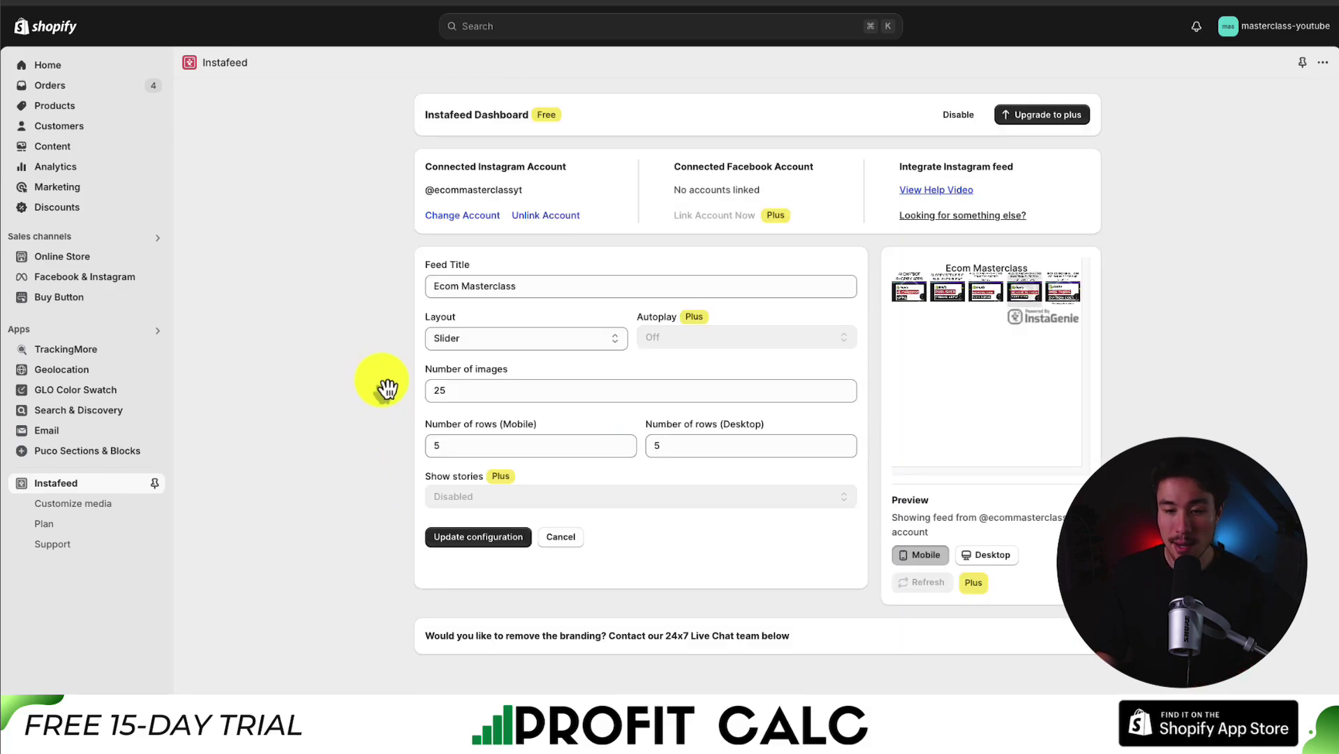
click(969, 558)
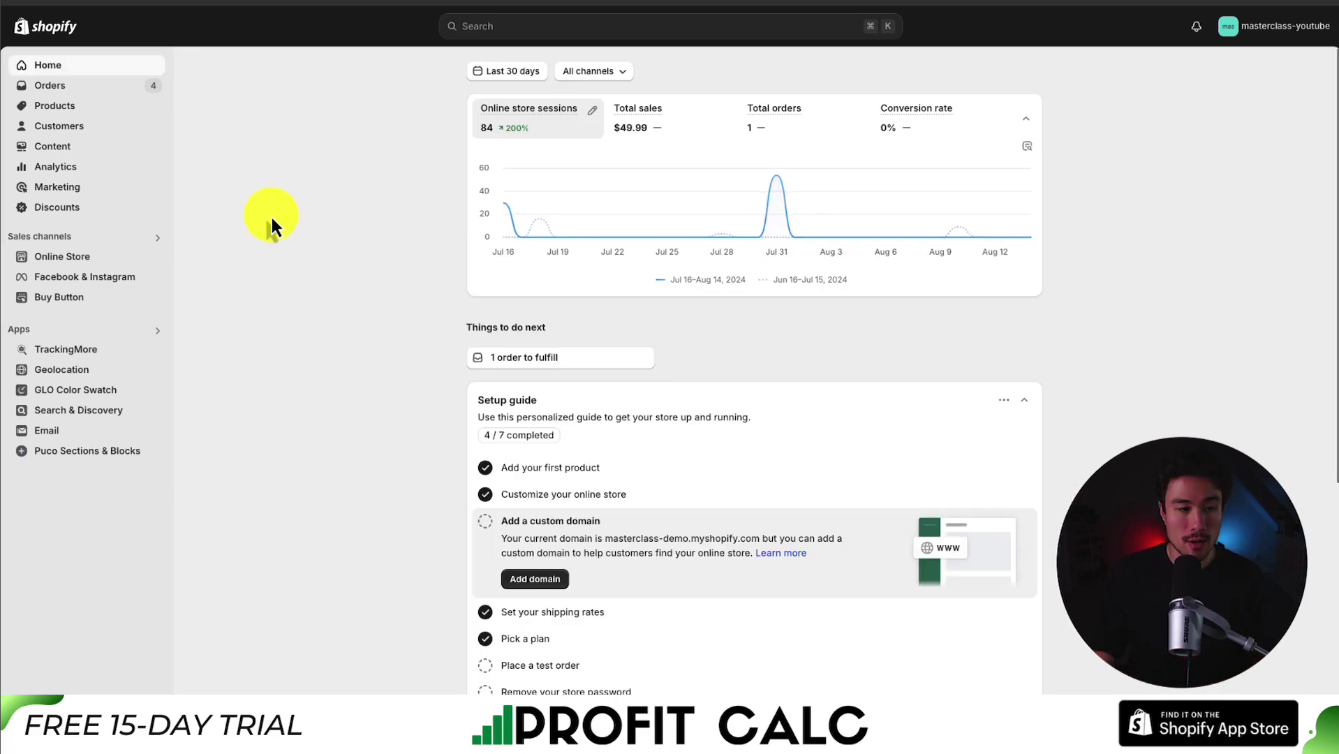
Step: Open the Publisher theme in the theme editor from Online Store
click(57, 261)
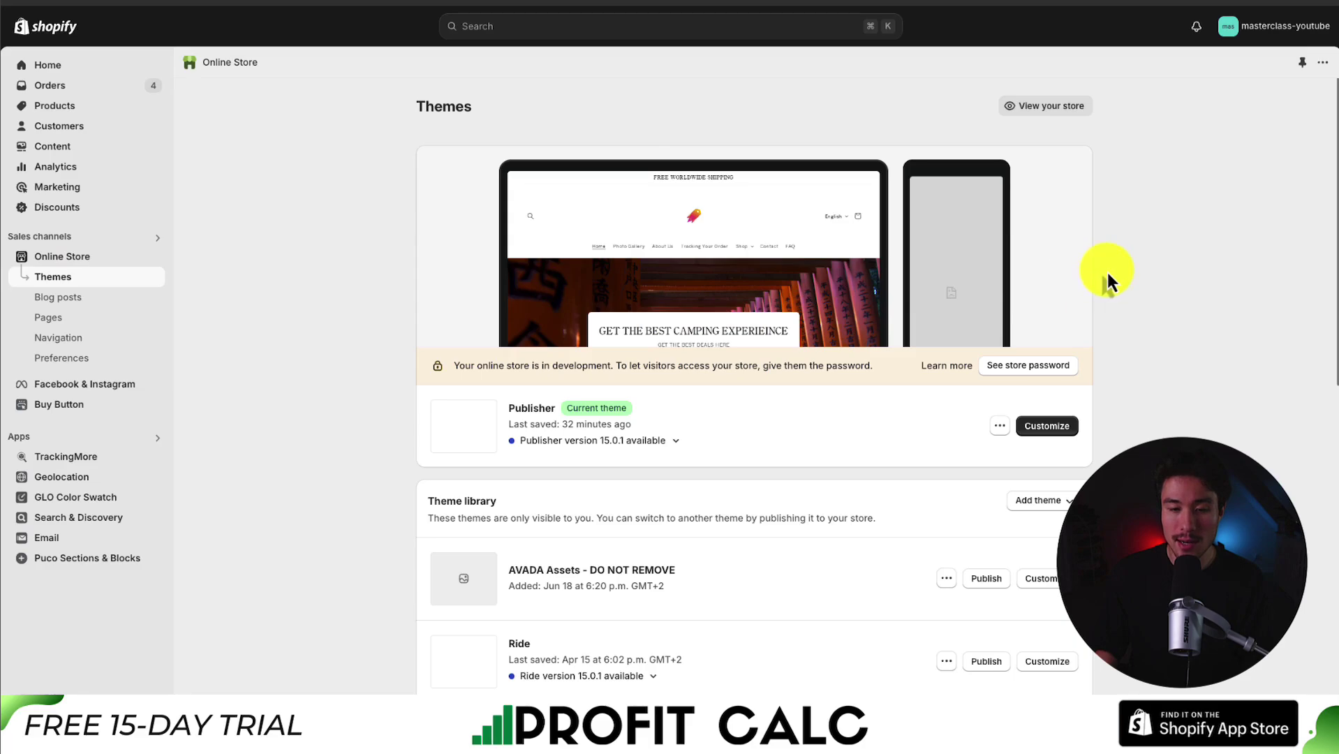
click(1057, 436)
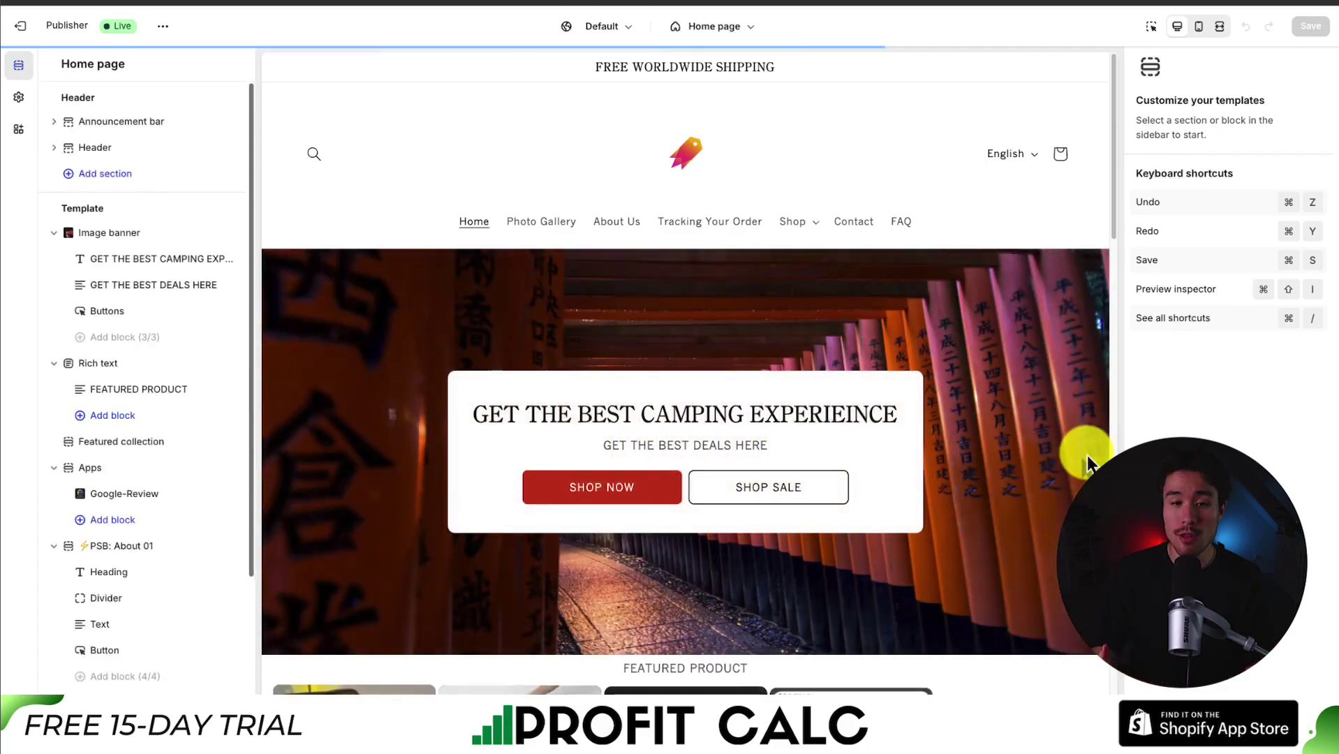
drag(1114, 114, 1111, 562)
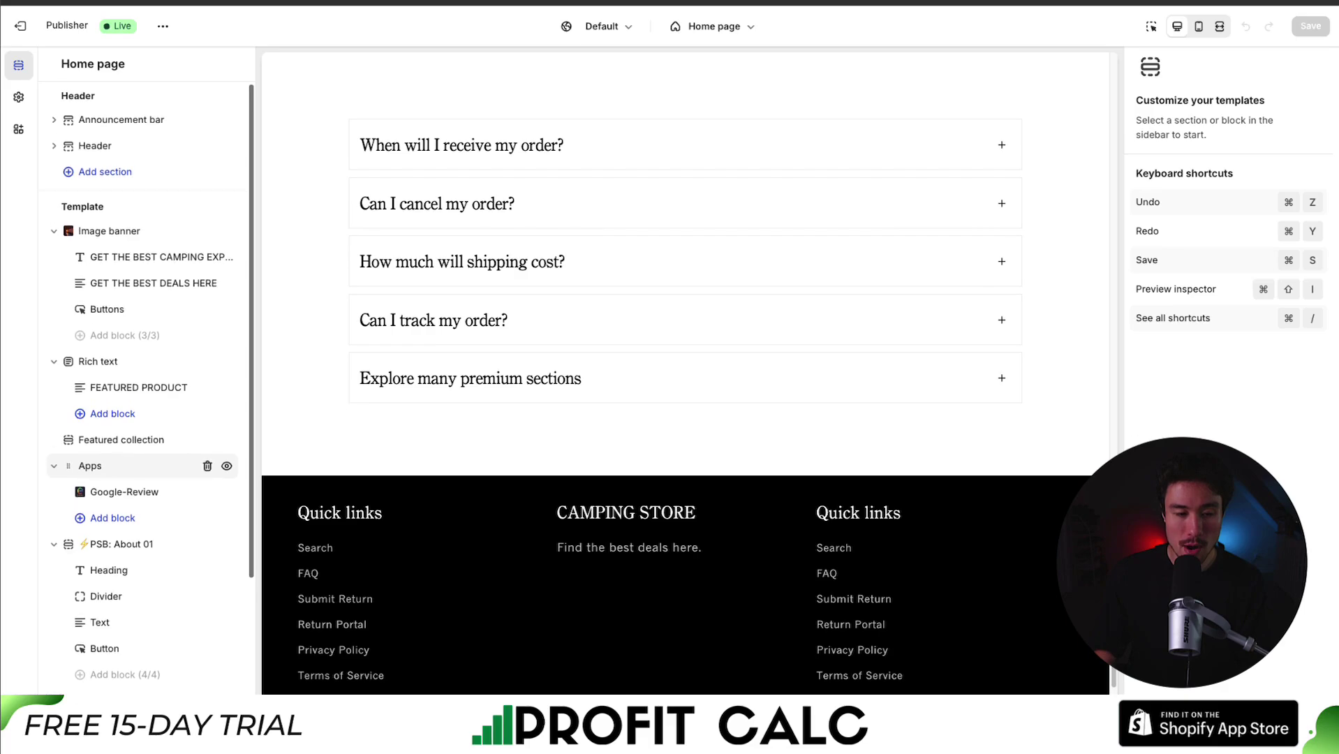
Step: Collapse PSB: FAQs 01 and add the InstaGenie App section from the Apps list below it
click(53, 462)
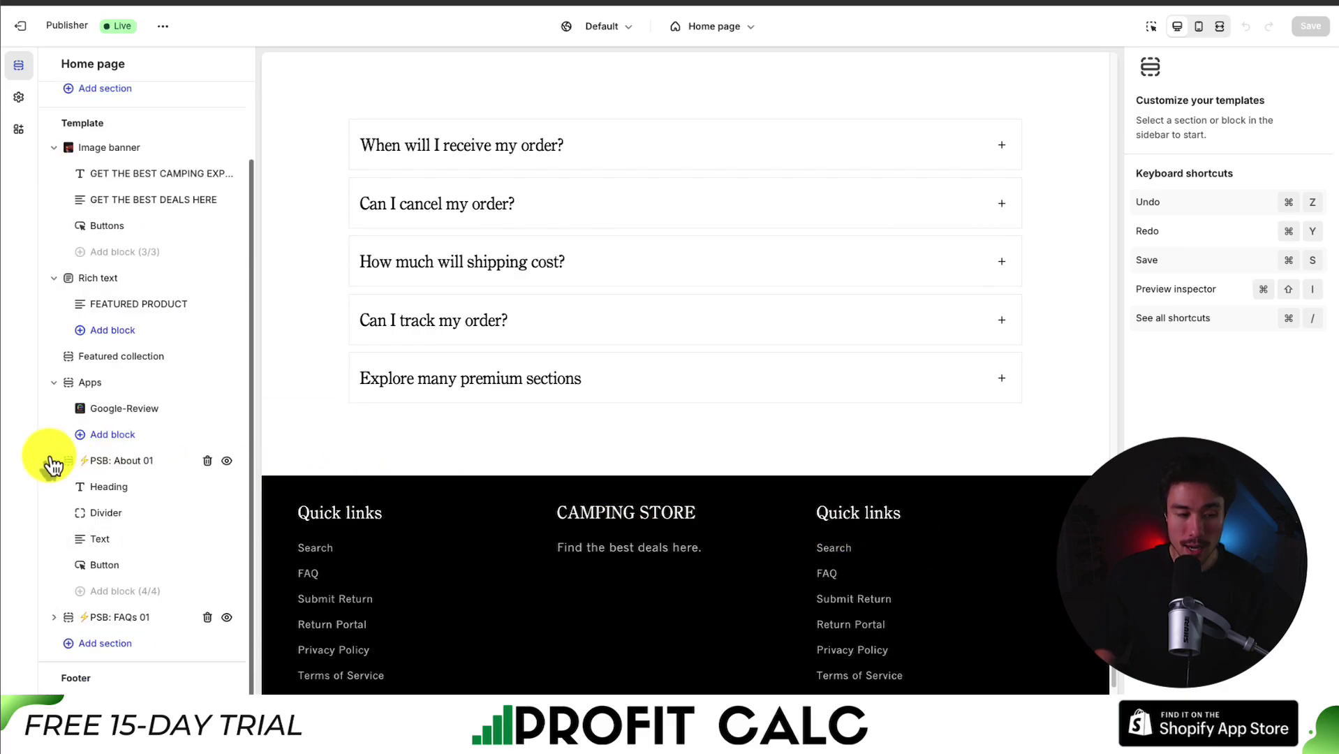
click(91, 650)
scroll(301, 461, down, 5)
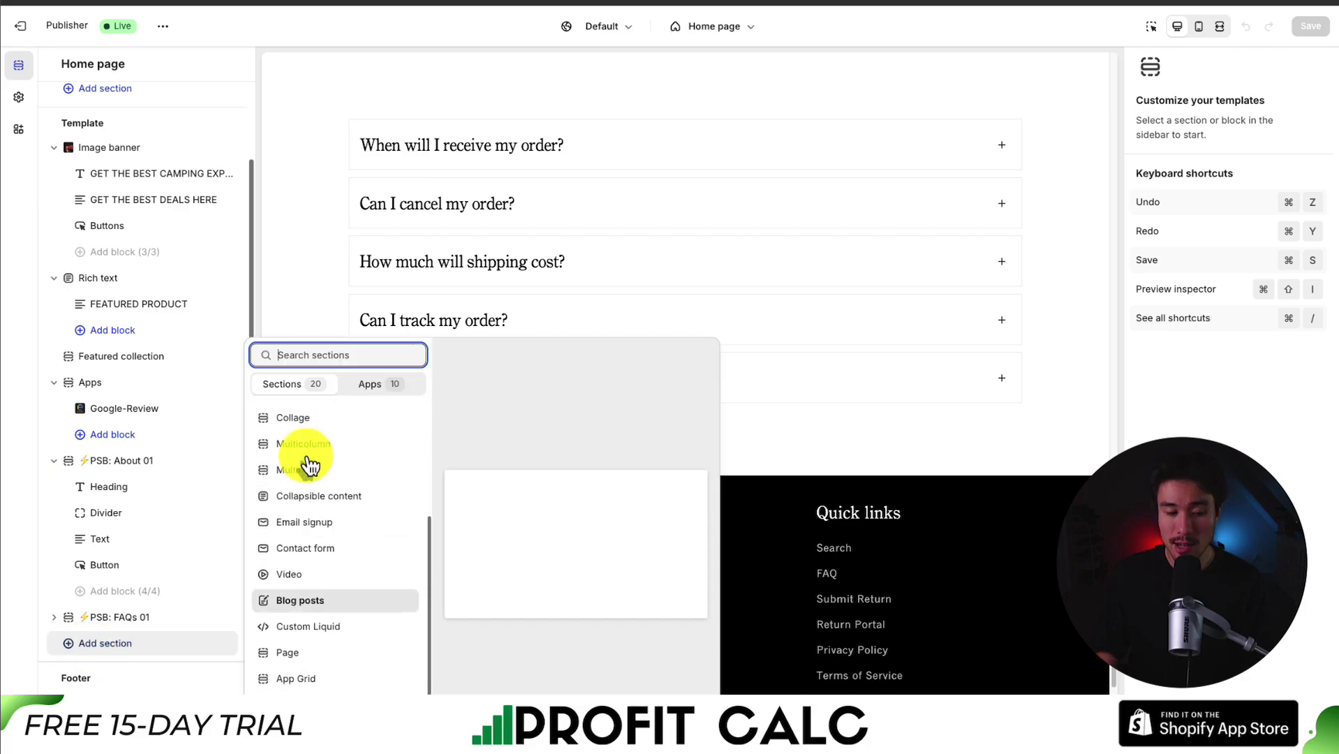
scroll(307, 461, up, 5)
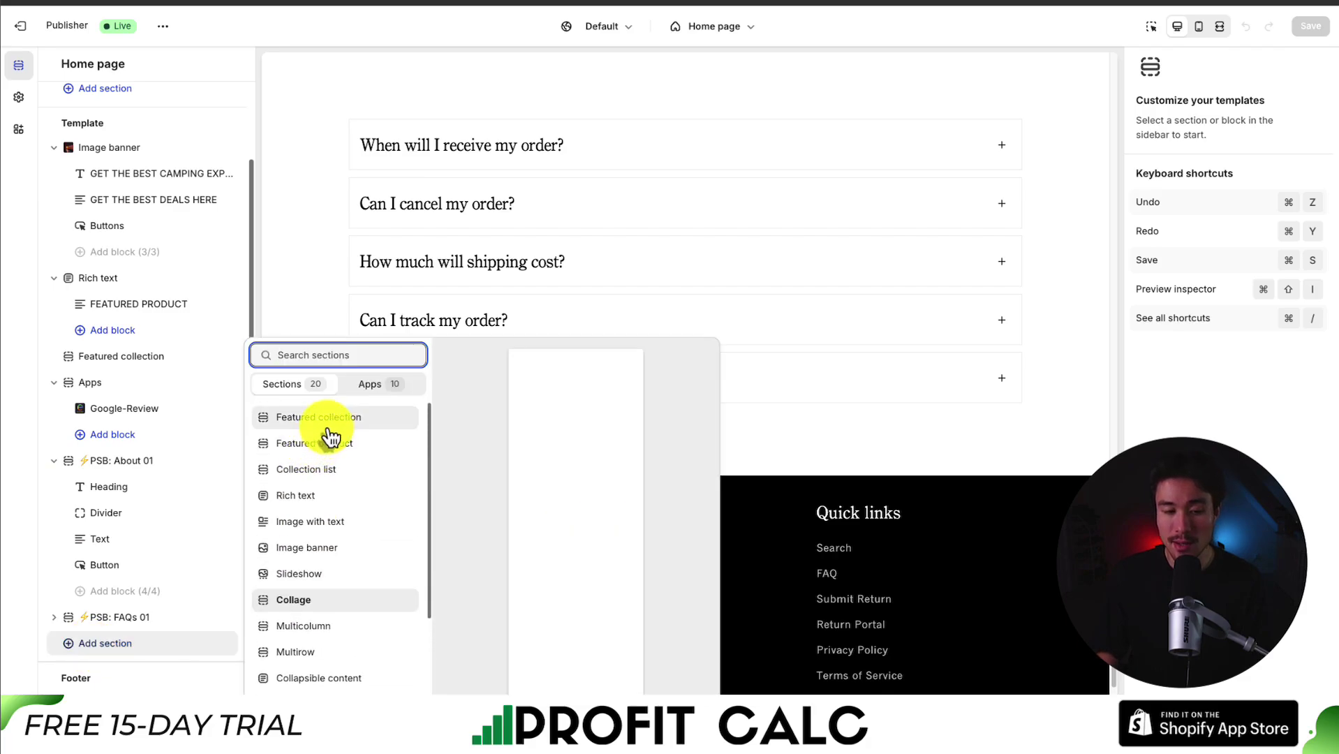
click(358, 389)
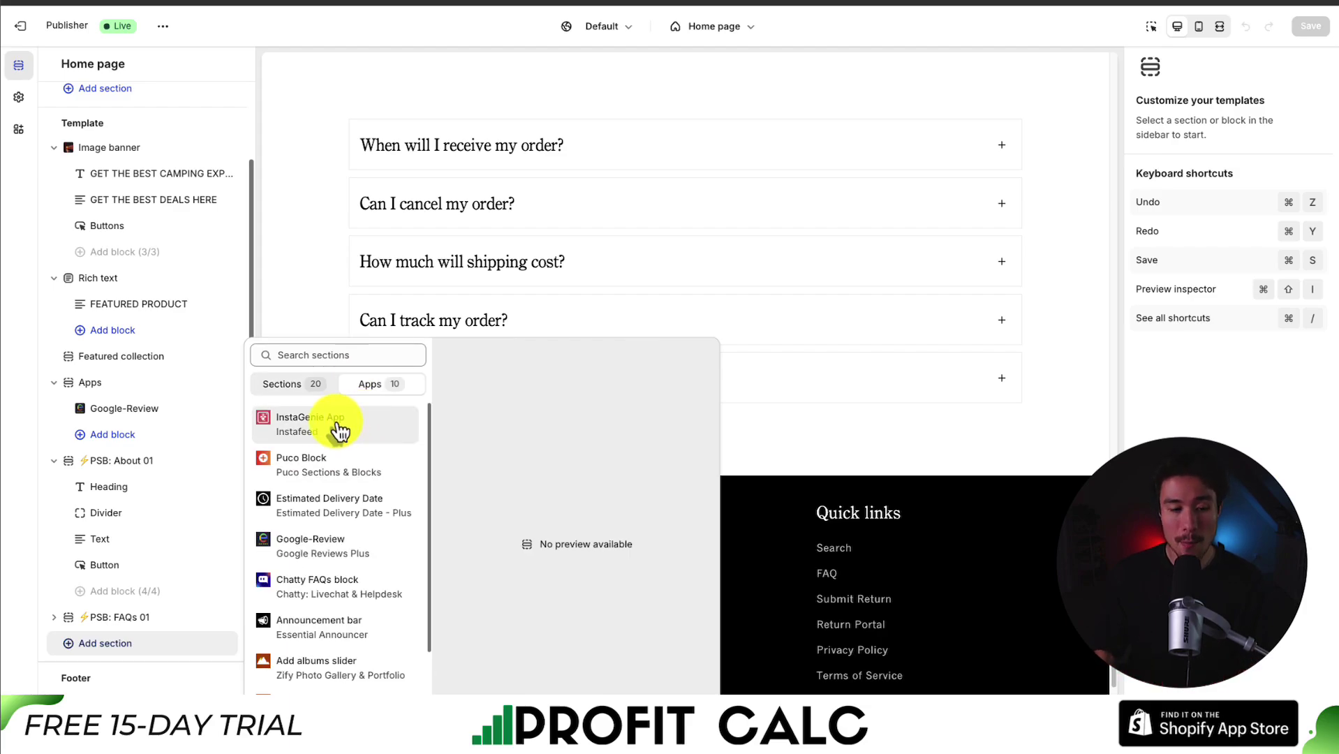
click(300, 433)
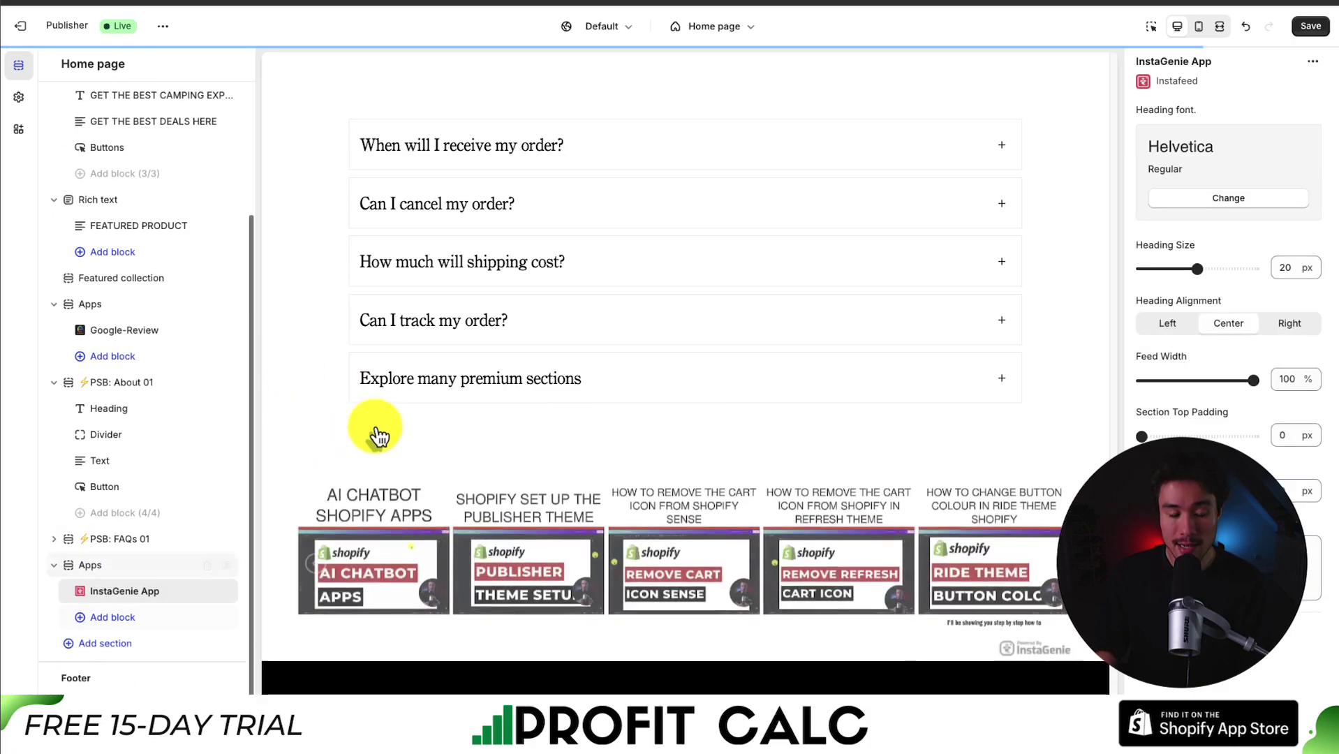
Step: Test the slider arrows and the 'Removing Powered by Shopify' post popup, then save the home page
scroll(547, 442, down, 5)
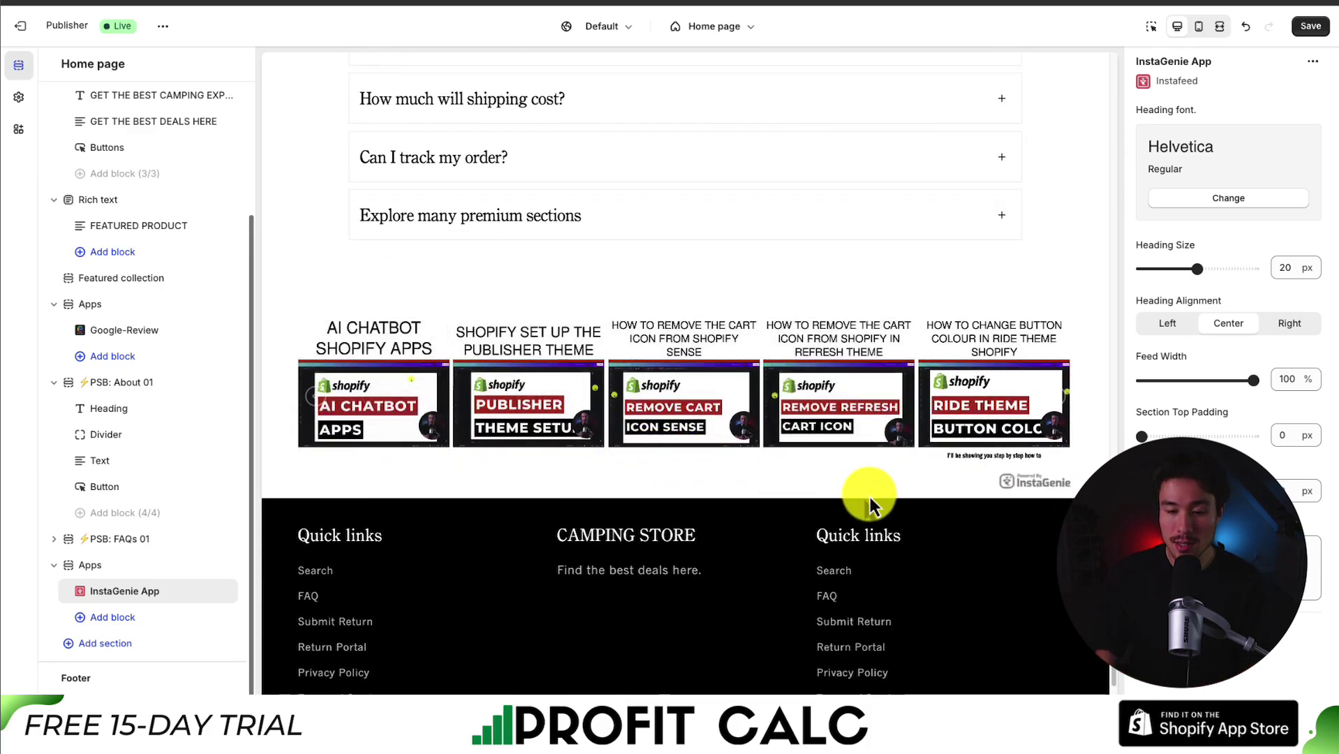
click(1063, 399)
click(1061, 402)
click(1061, 402)
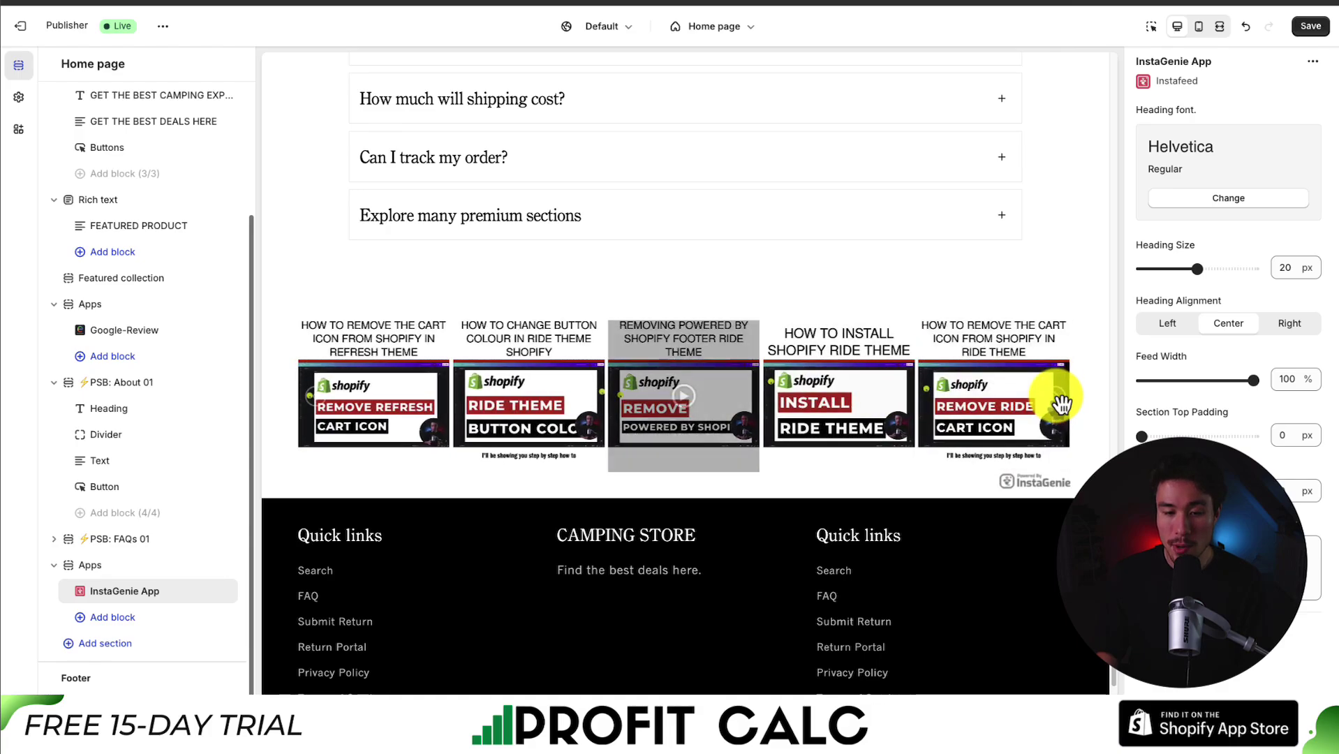
click(686, 342)
scroll(718, 583, down, 3)
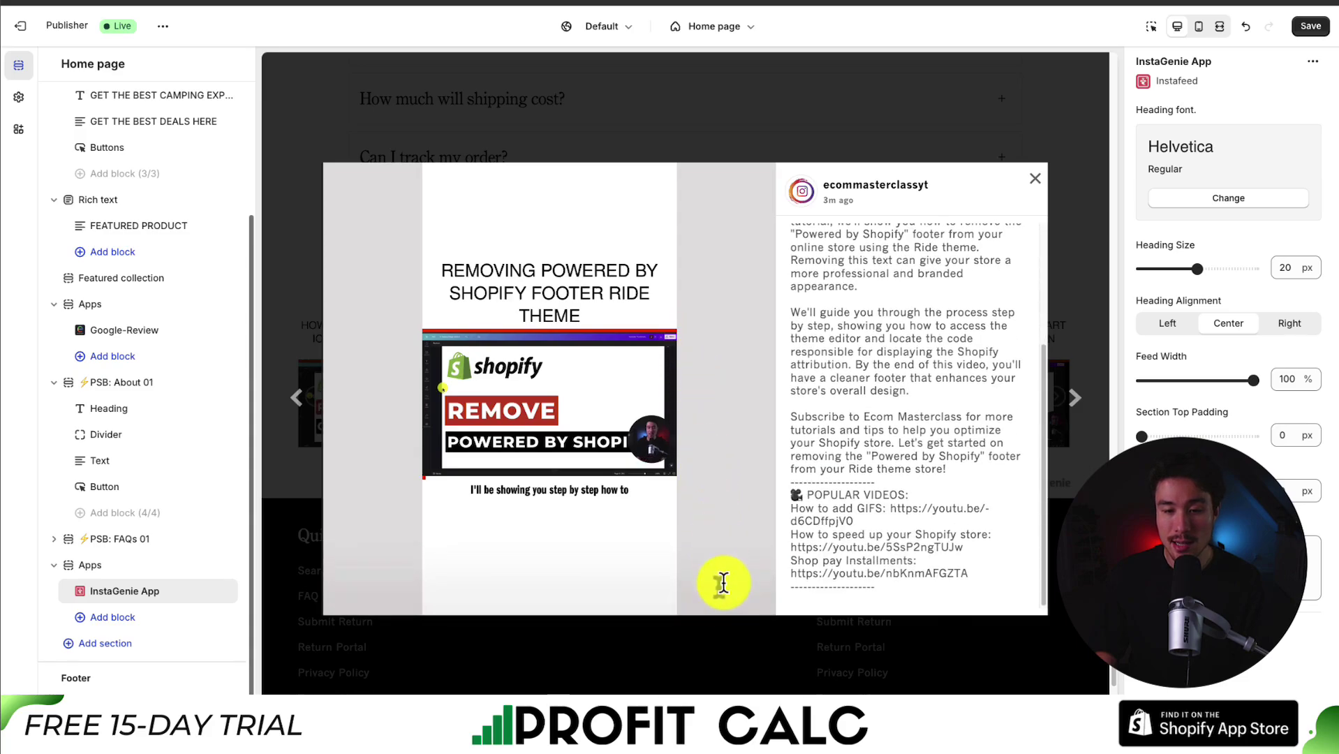
click(740, 683)
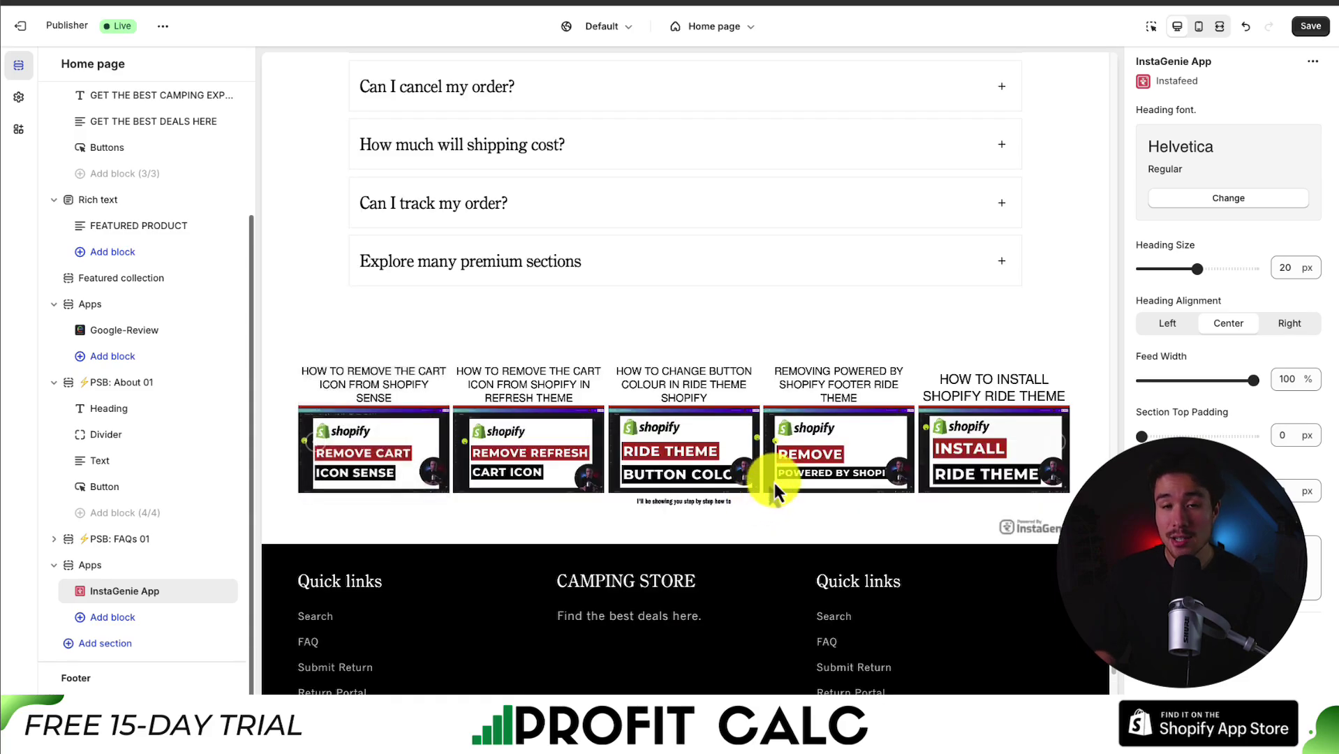
click(1310, 26)
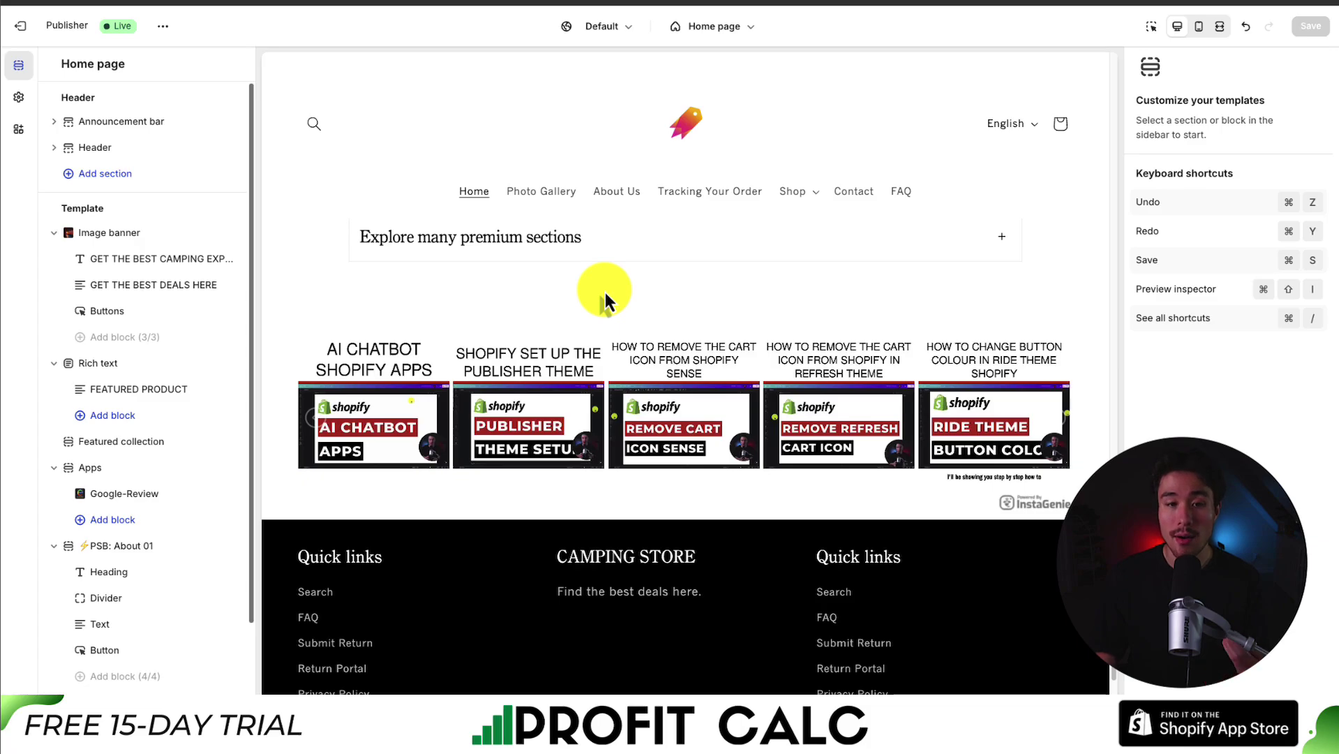
Step: Switch to the Default product template via Outdoor Camping Bag and add the InstaGenie App section
scroll(605, 292, down, 5)
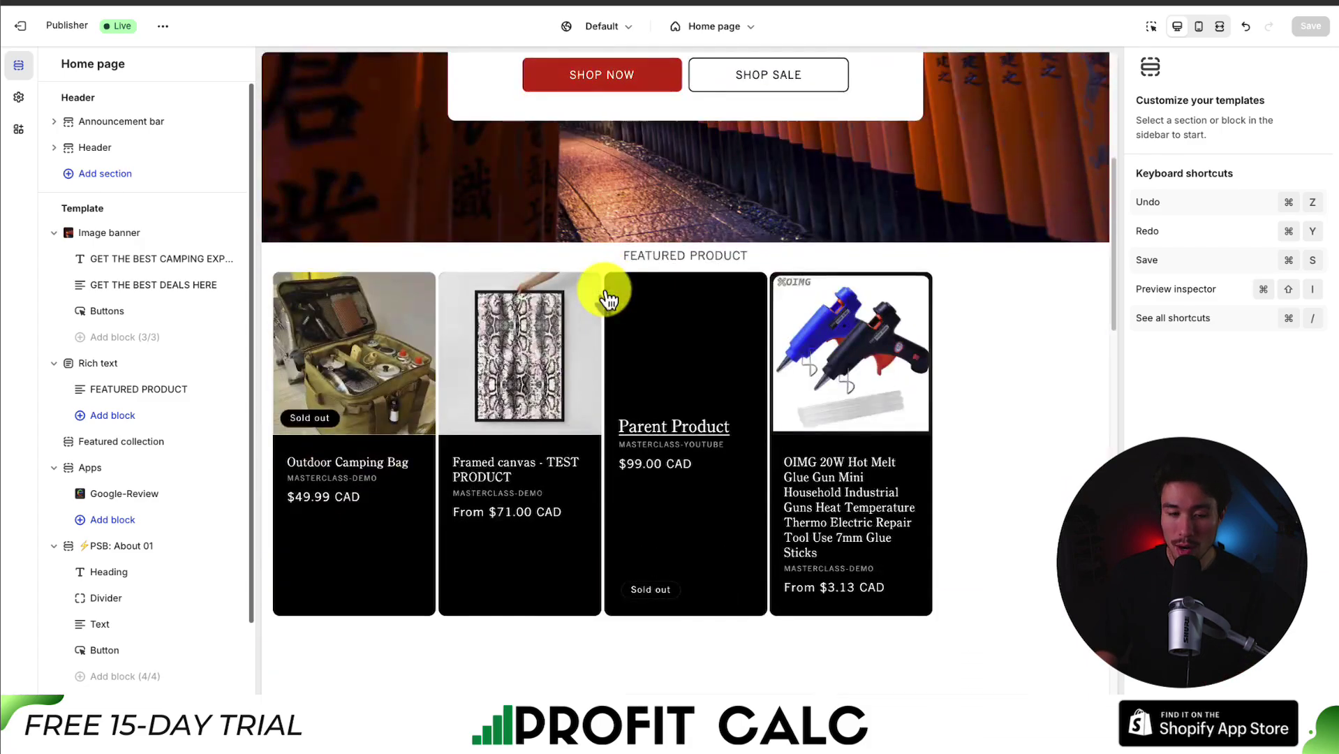
click(319, 461)
scroll(300, 467, down, 10)
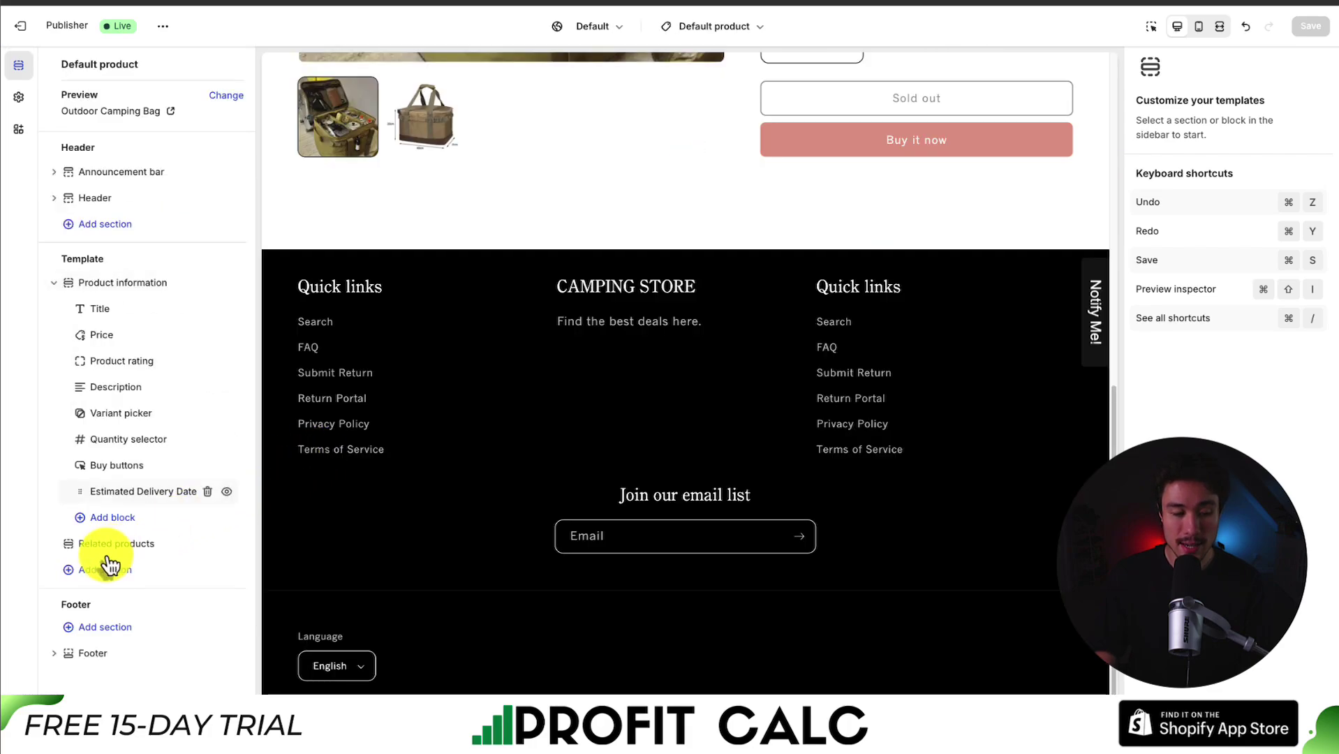
click(84, 573)
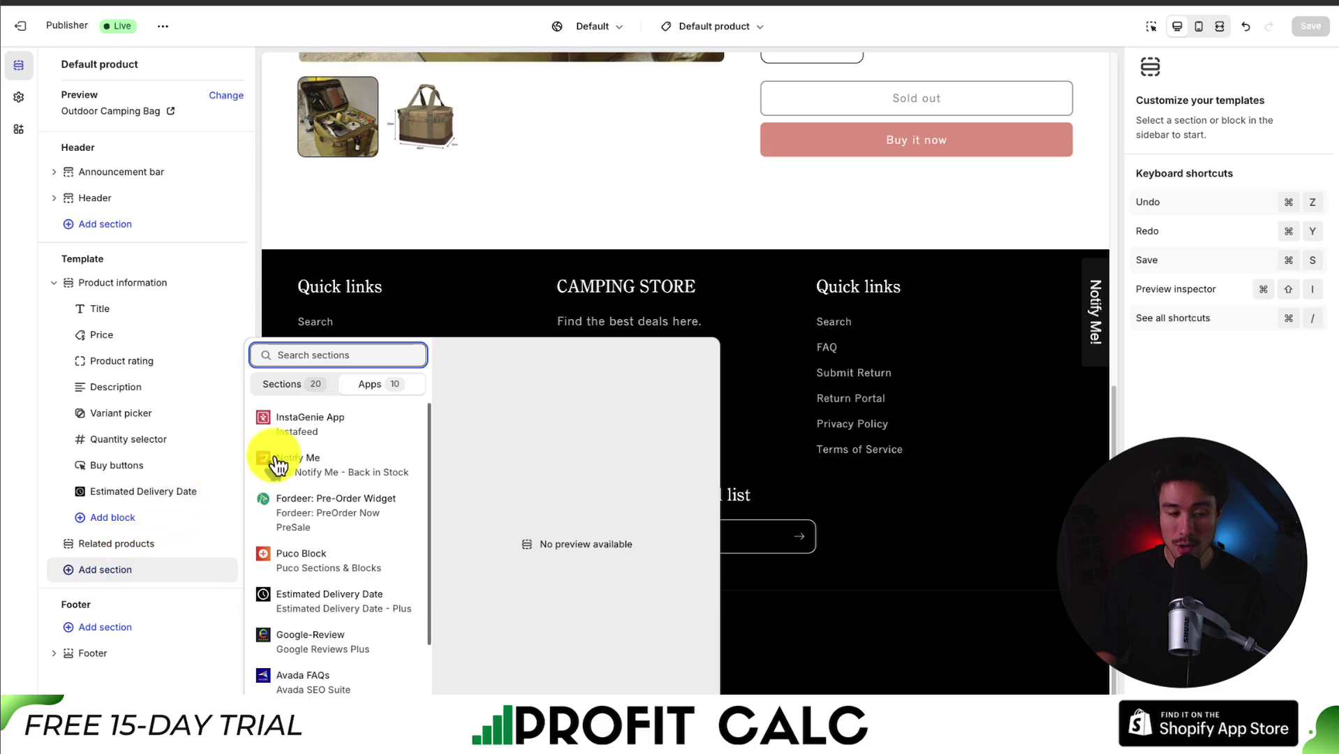
click(333, 435)
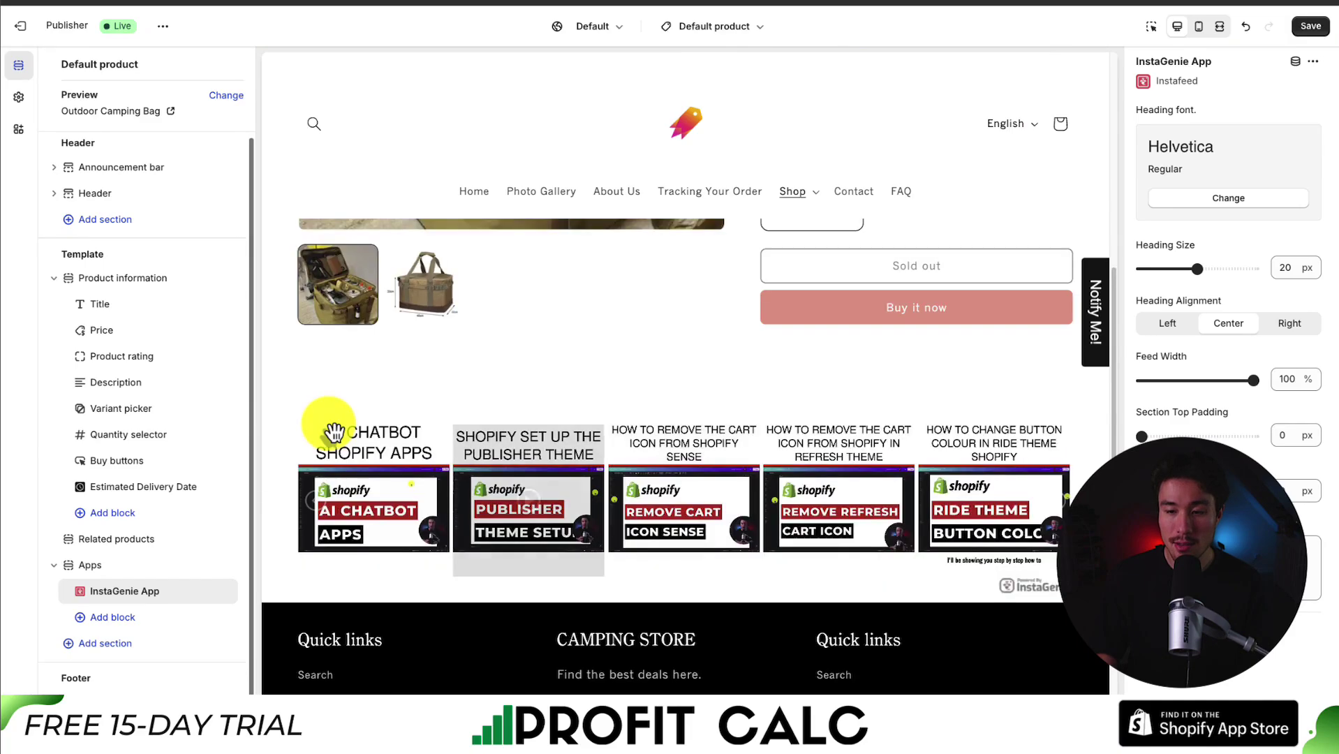
Step: Save the product template and preview the Framed canvas - TEST PRODUCT page showing the feed
click(1310, 27)
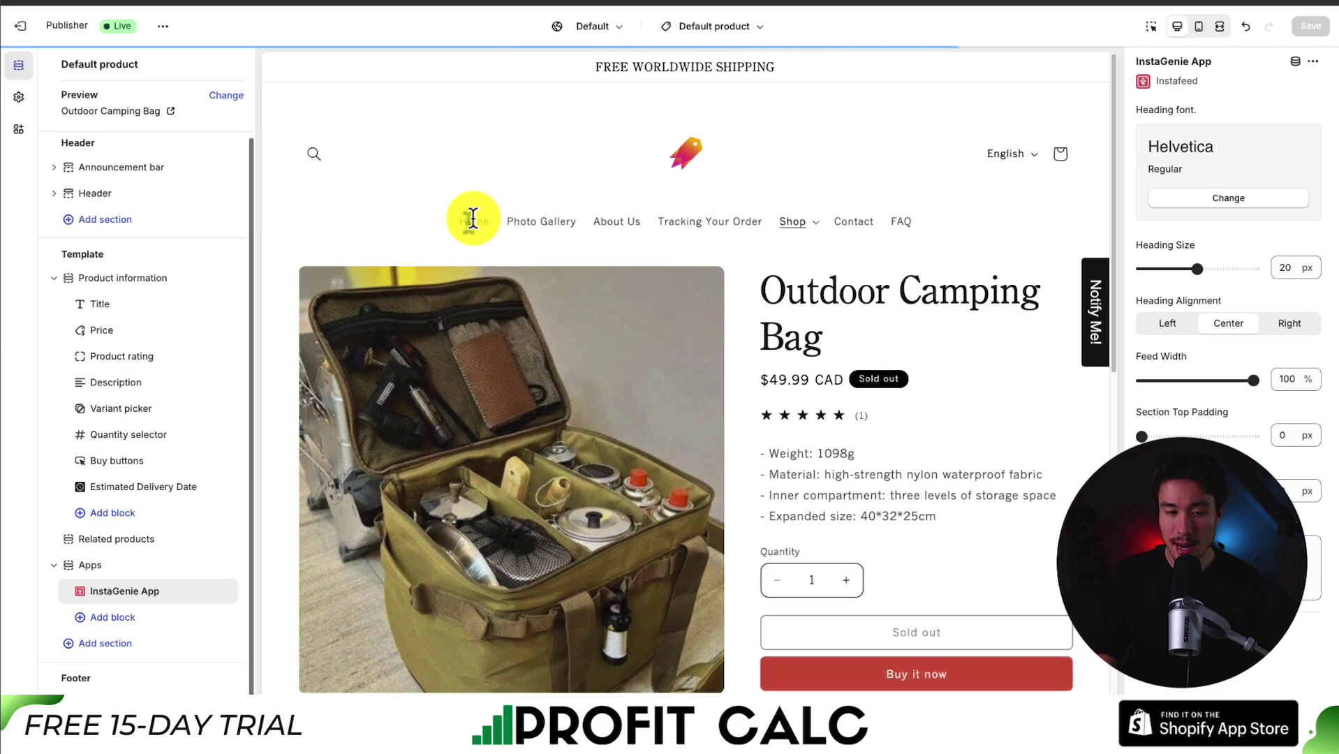
click(475, 224)
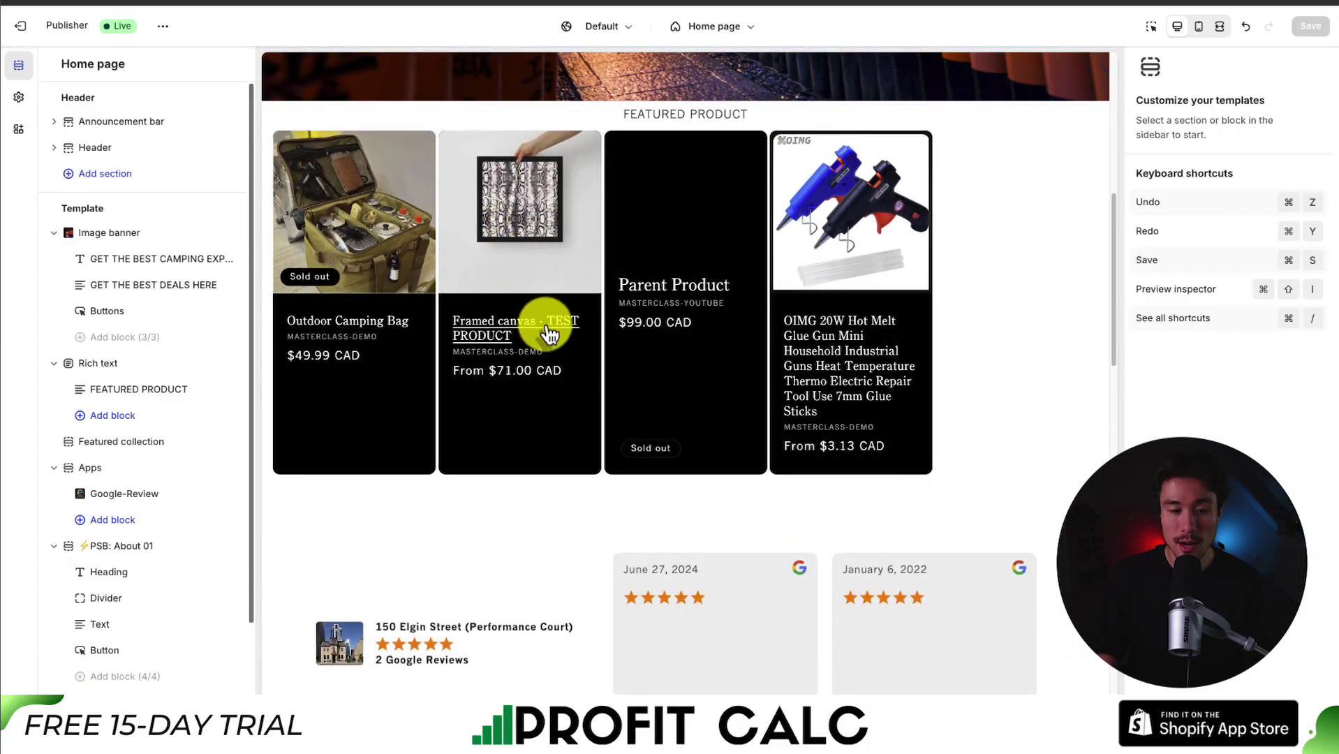
click(583, 349)
scroll(589, 350, down, 10)
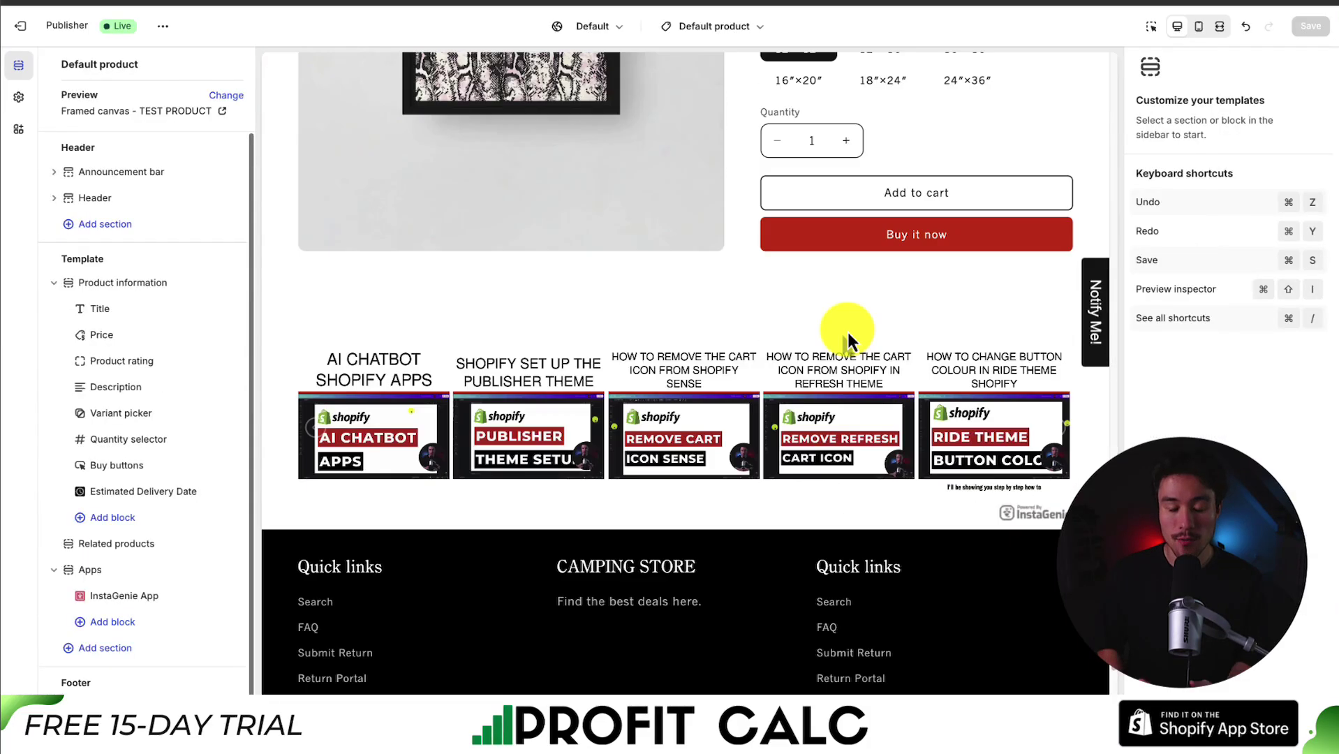
scroll(848, 333, down, 1)
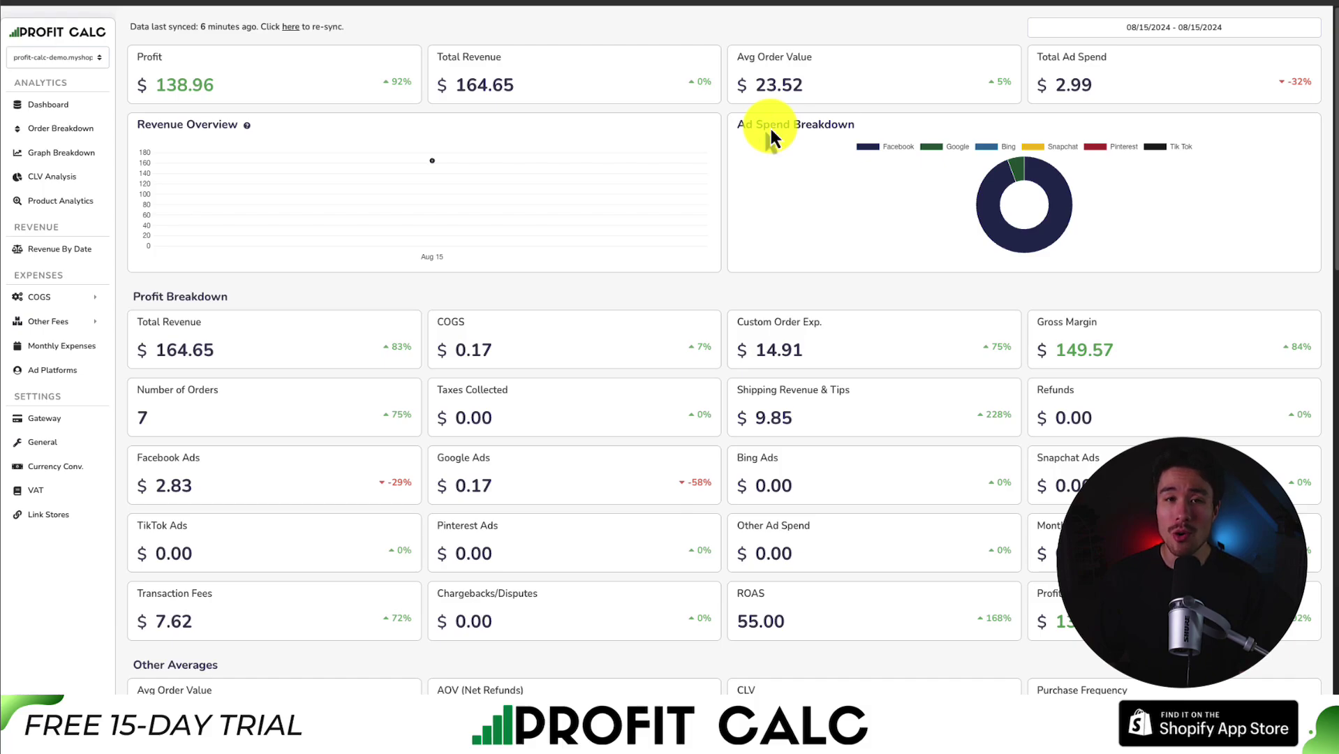
Step: Set the Profit Calc dashboard range to Last 7 Days (08/09/2024–08/15/2024)
click(1156, 28)
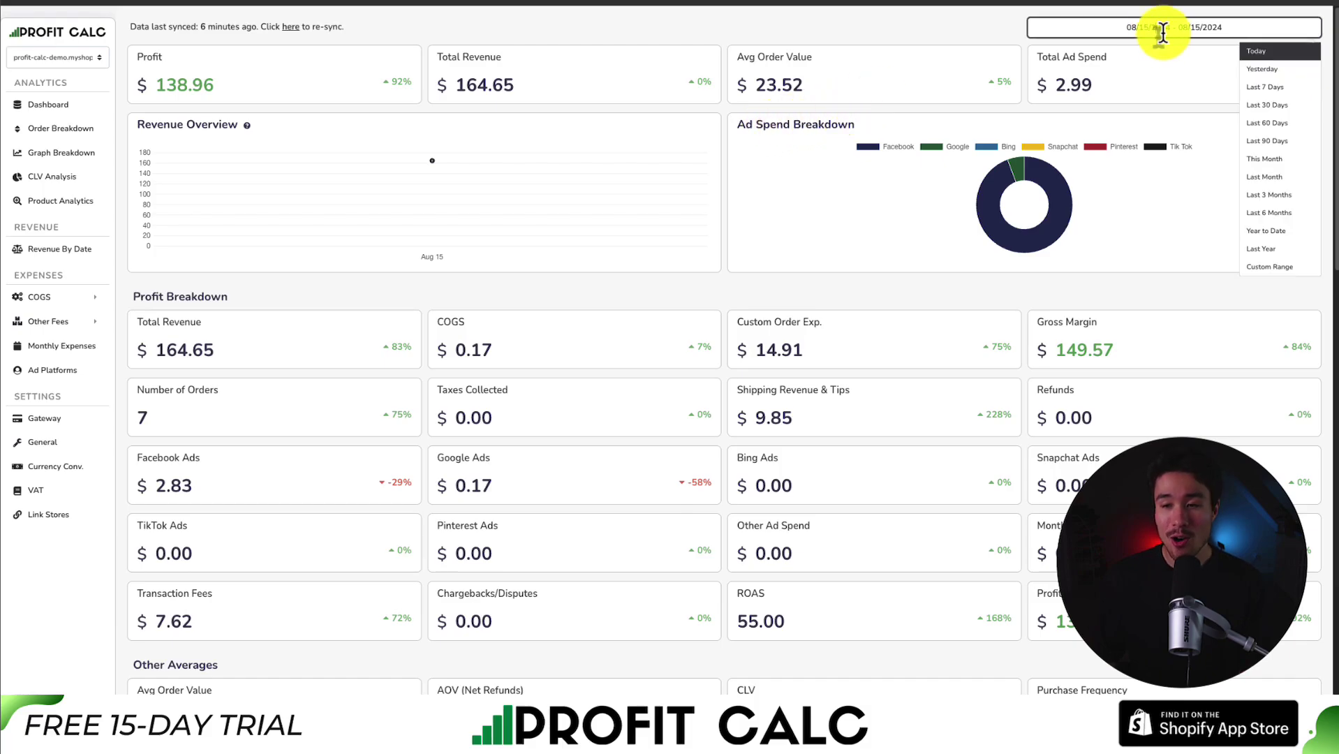
click(1252, 89)
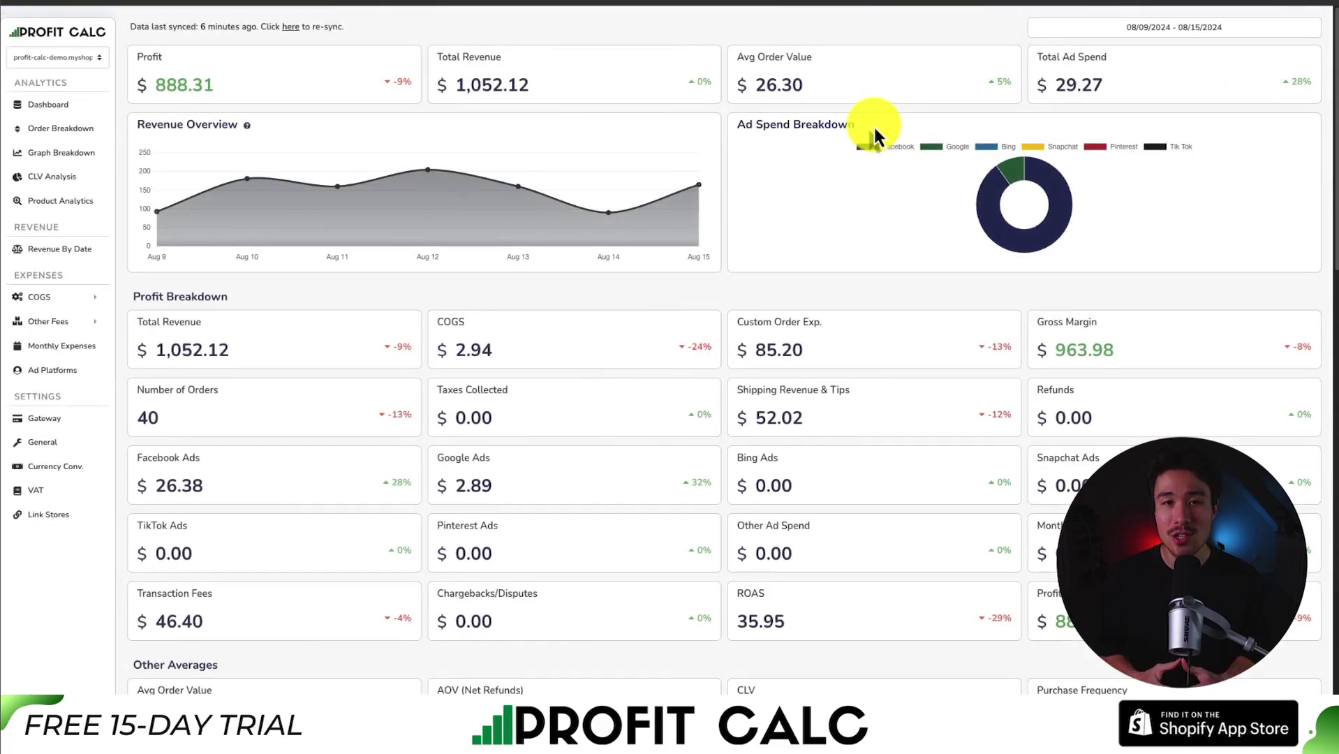
drag(1334, 68, 1266, 422)
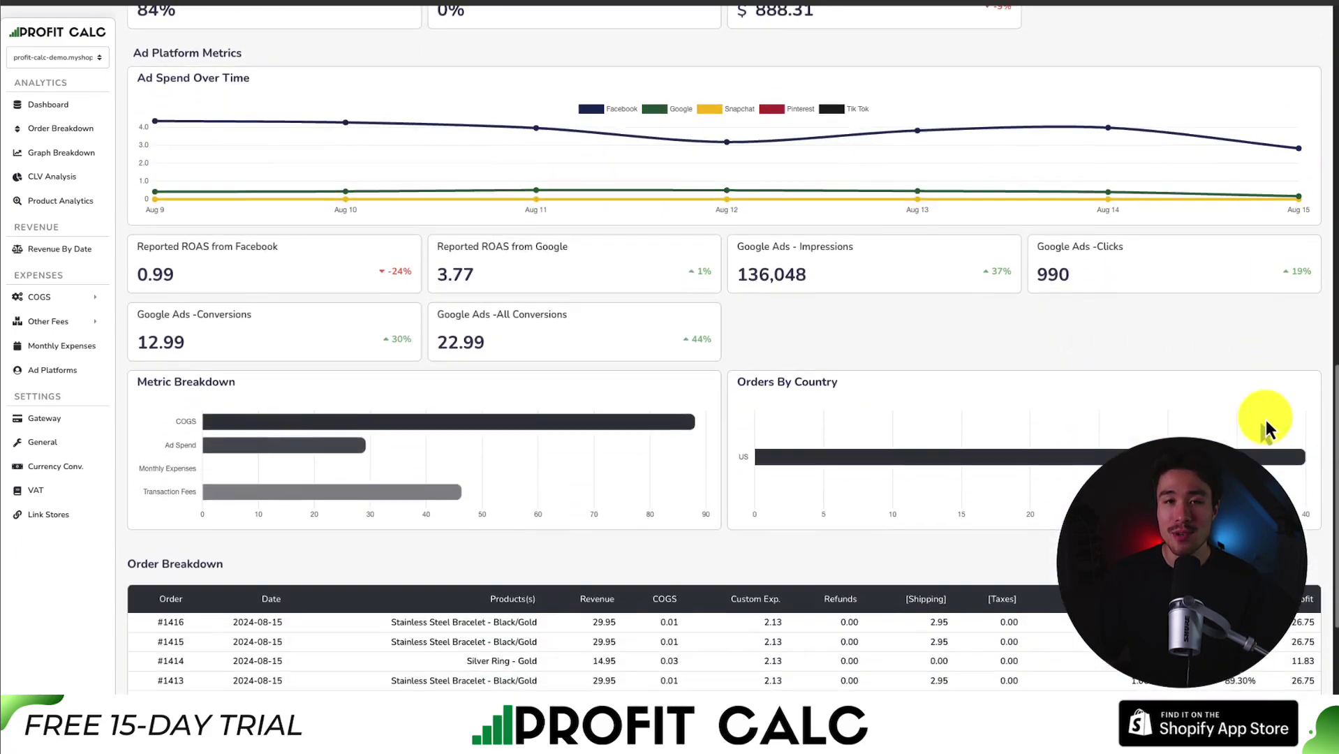
Step: Scroll through the 08/09/2024–08/15/2024 Profit Calc dashboard and back up to the top metrics
scroll(1266, 421, down, 5)
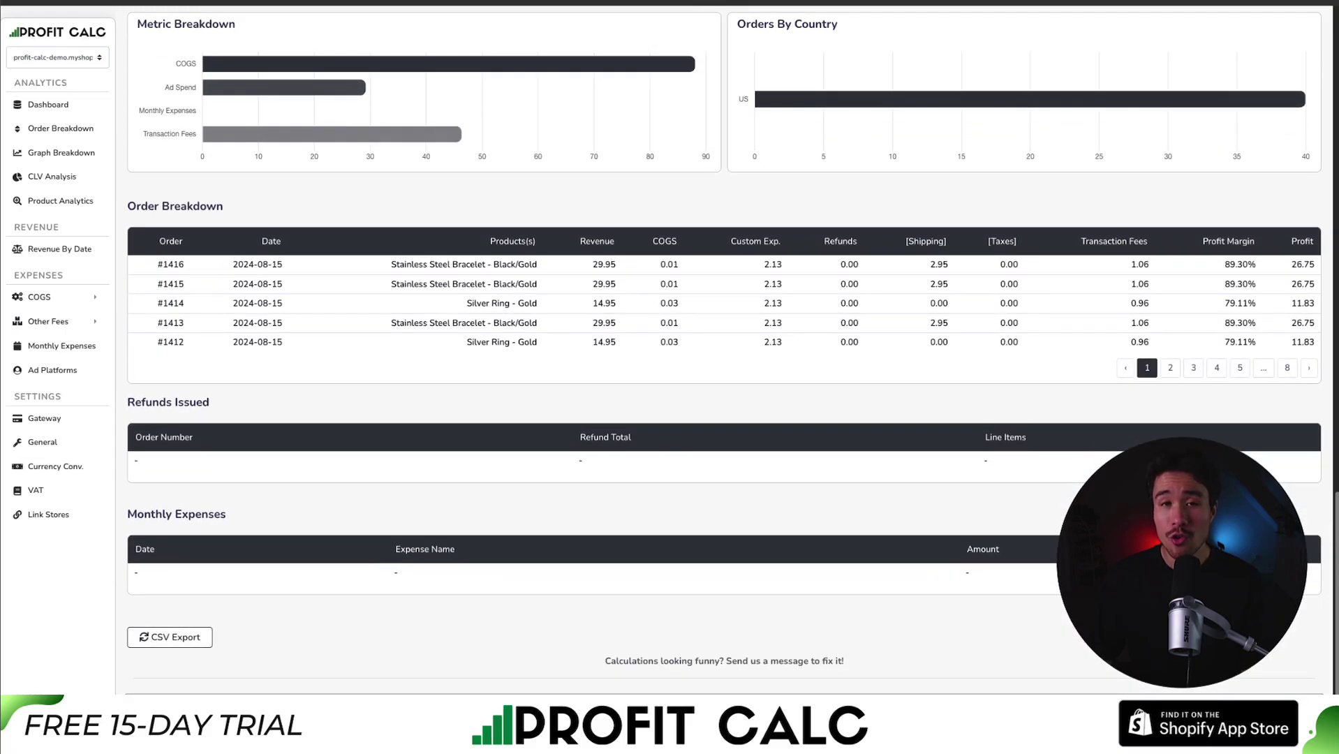
scroll(1285, 448, up, 4)
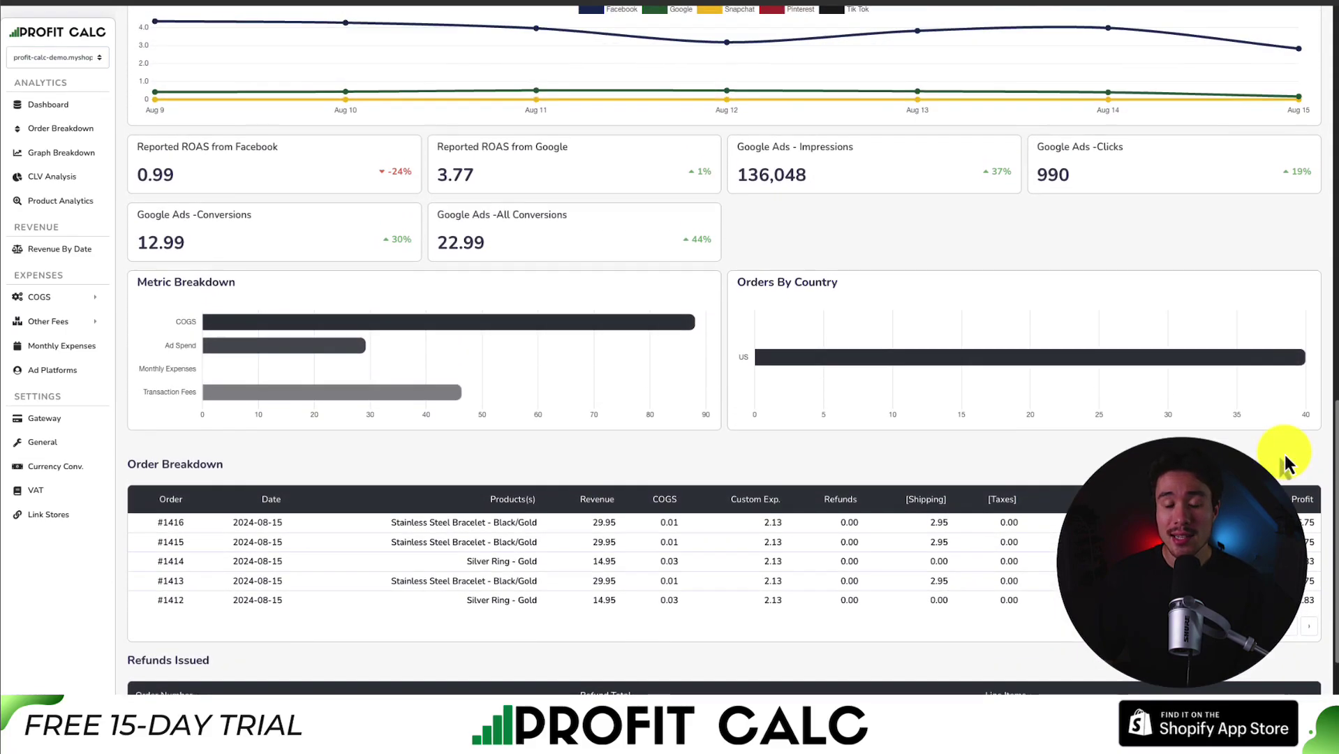
scroll(1288, 458, up, 3)
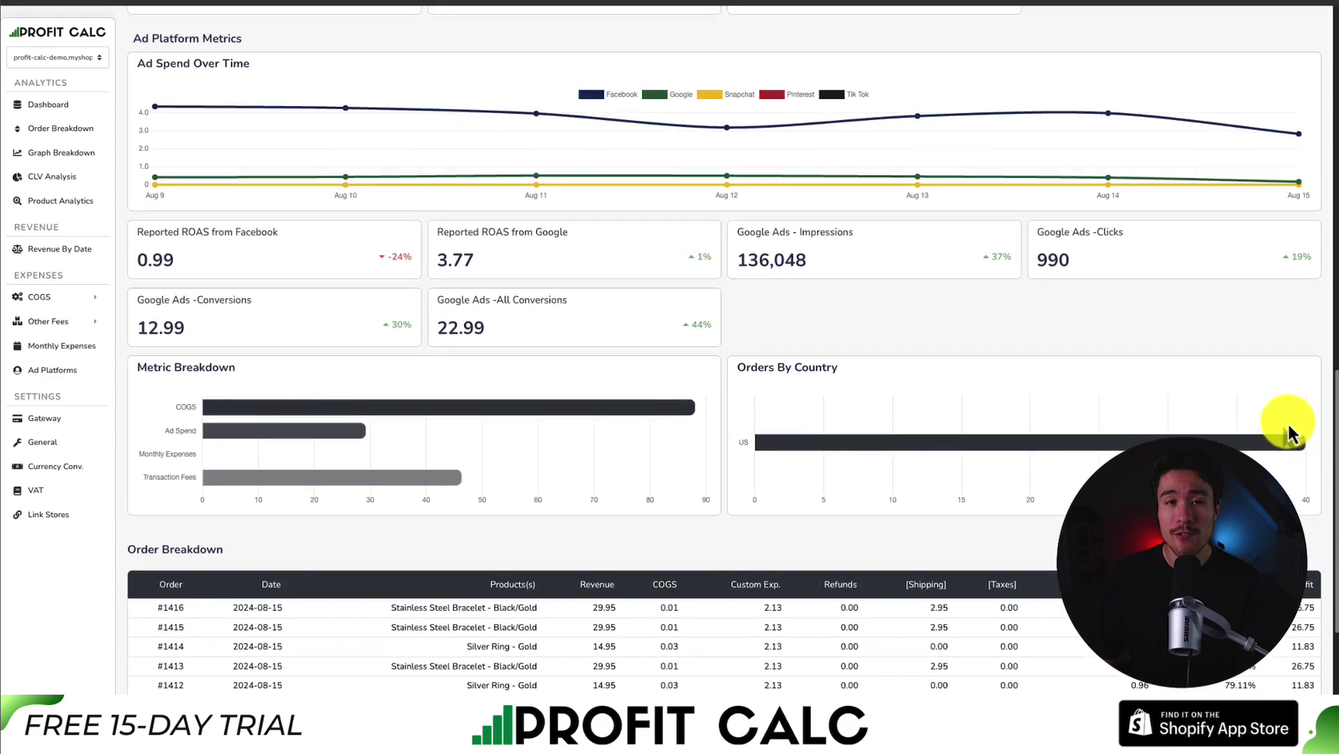
scroll(1288, 389, up, 5)
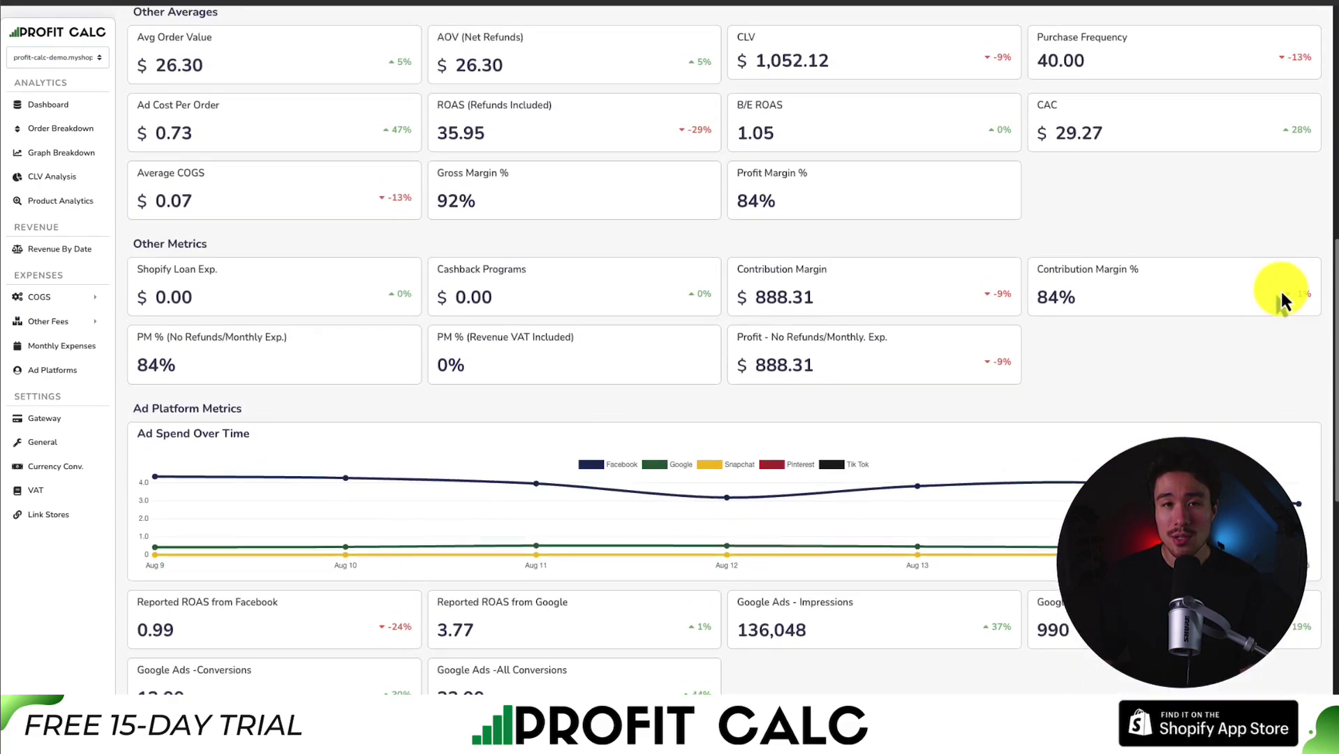
scroll(1282, 280, up, 1)
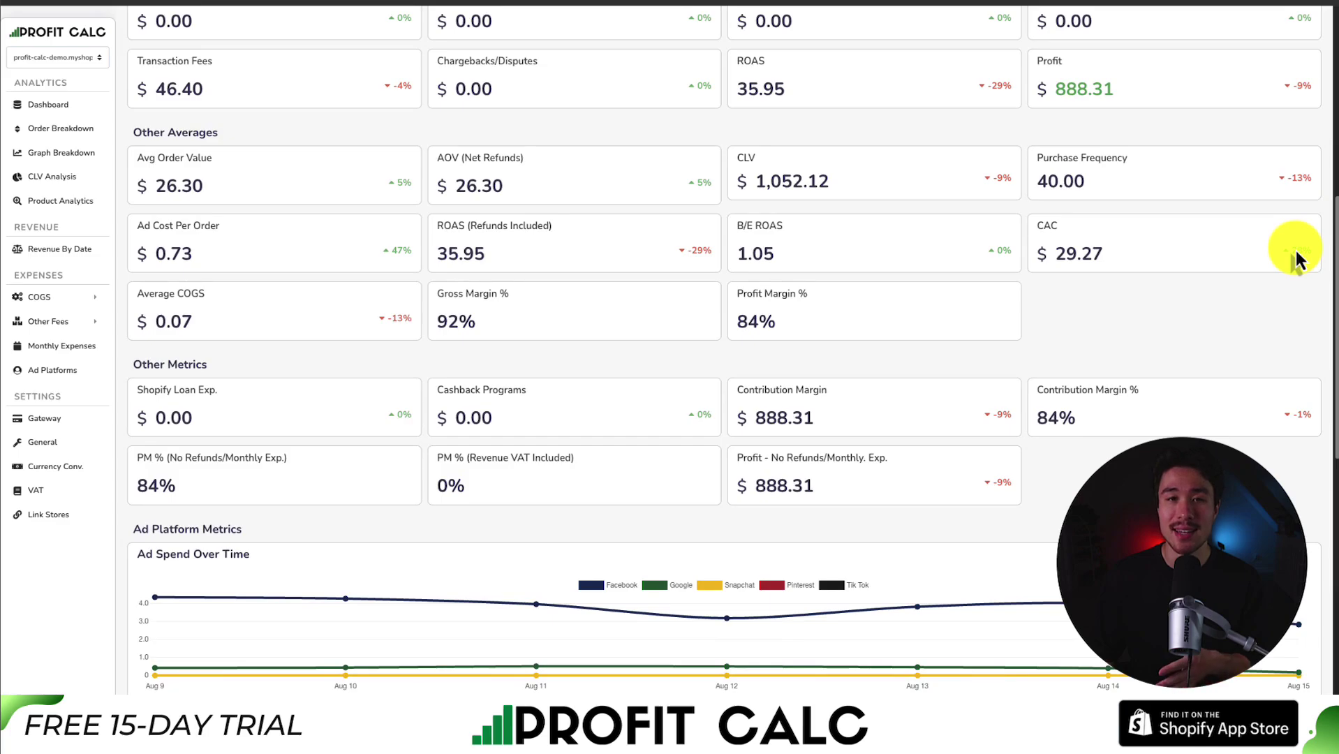
scroll(1294, 239, up, 7)
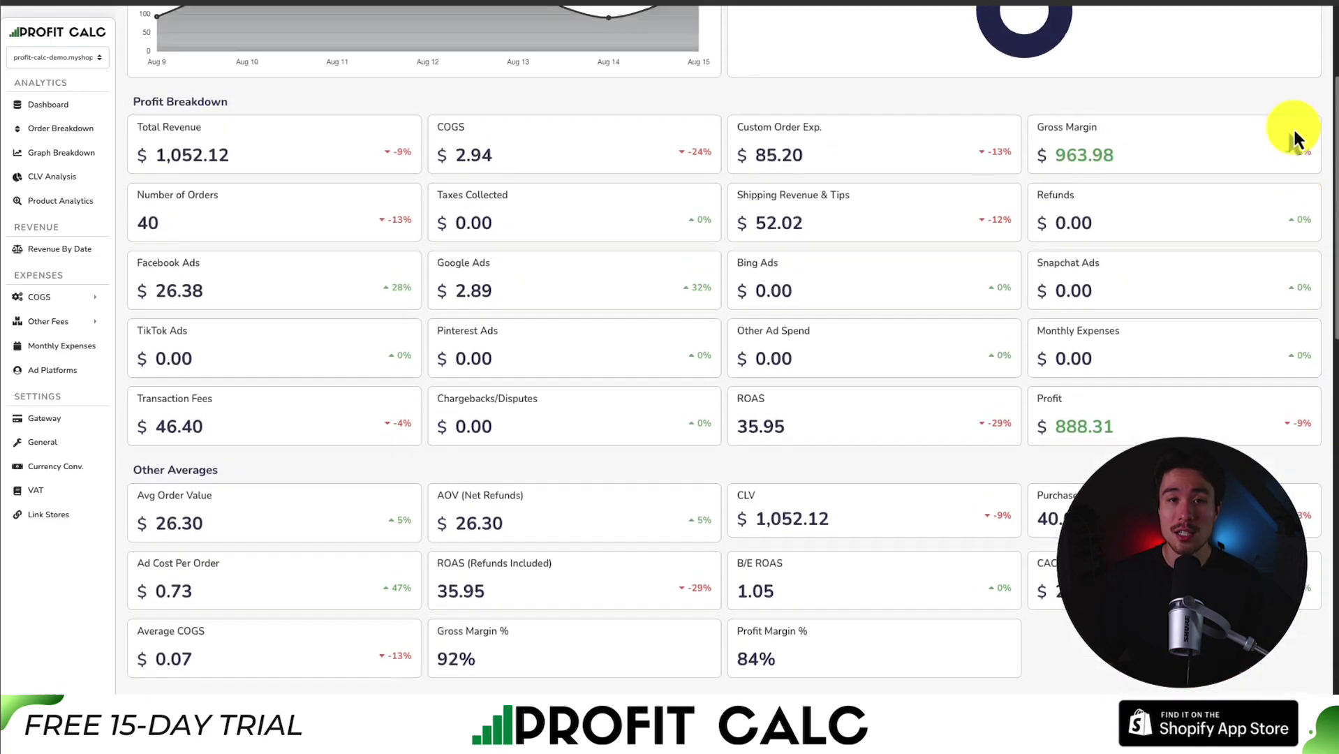
scroll(1278, 77, up, 1)
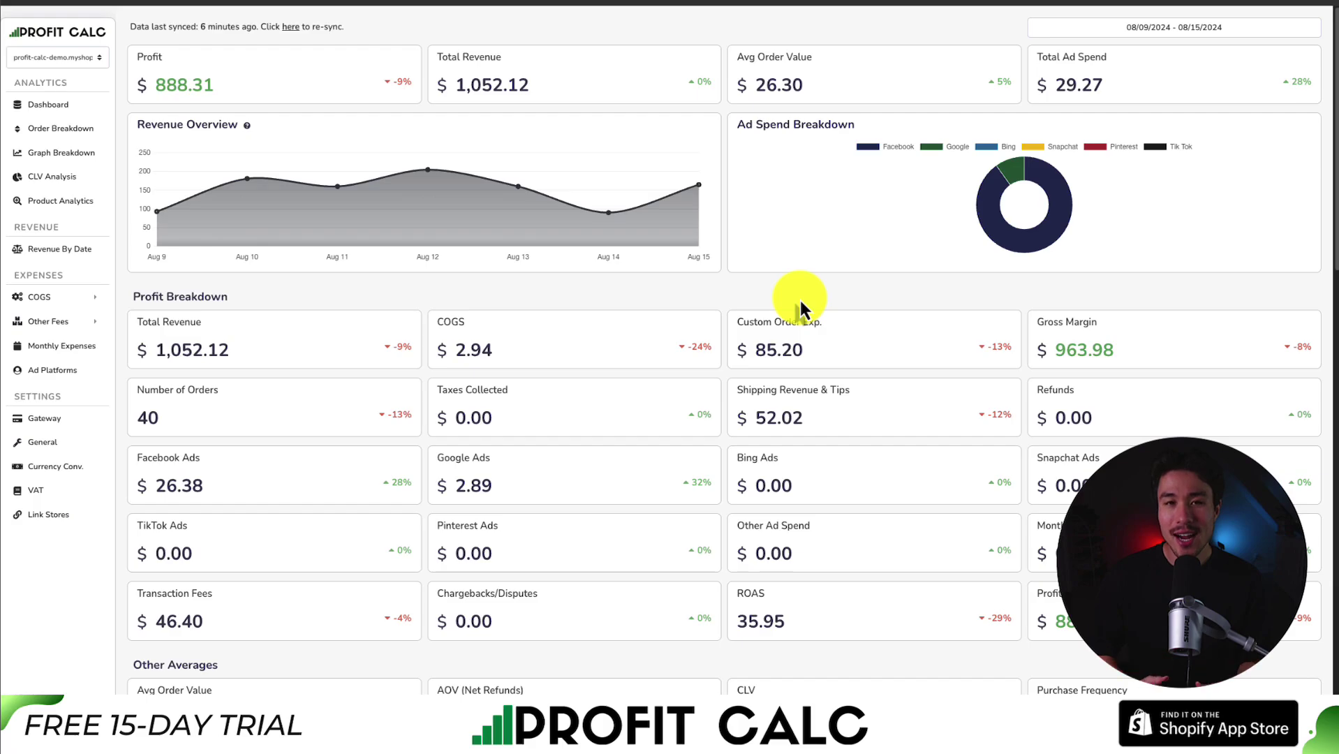